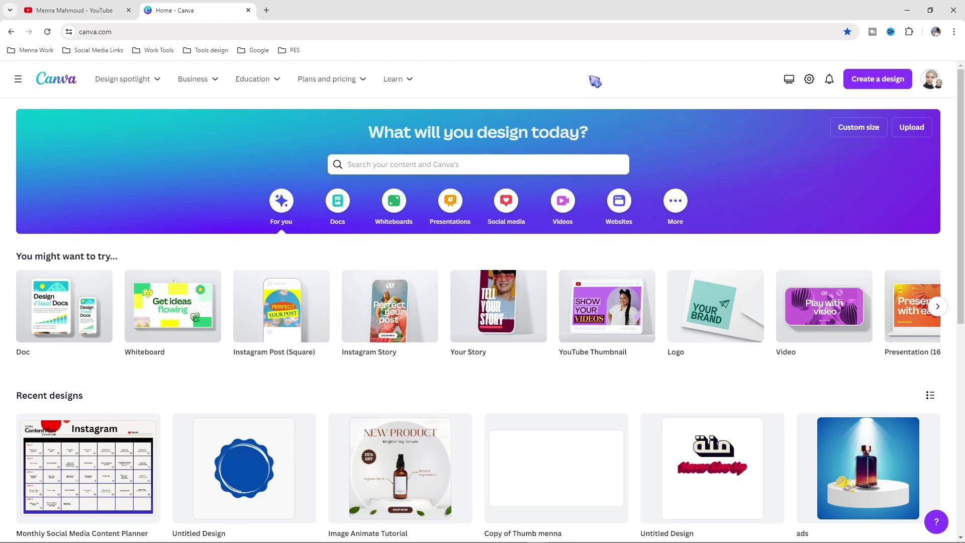
Create a new custom-size design measuring 1080 × 1080 px.
click(868, 90)
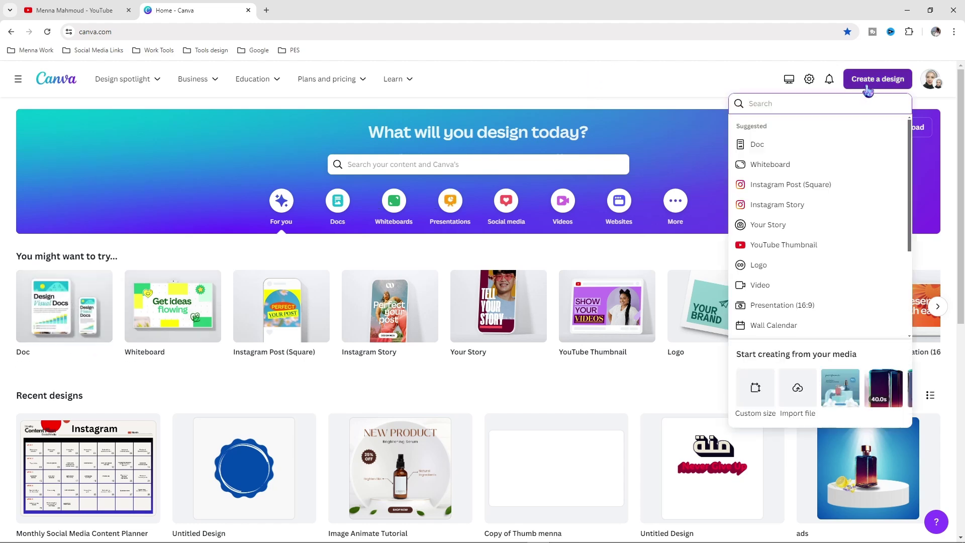
click(760, 395)
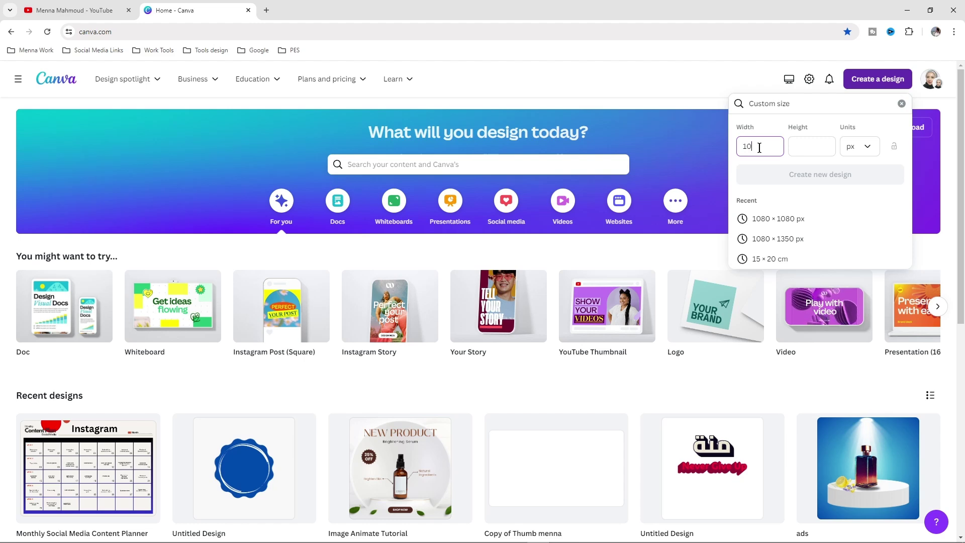
text(1080)
click(826, 150)
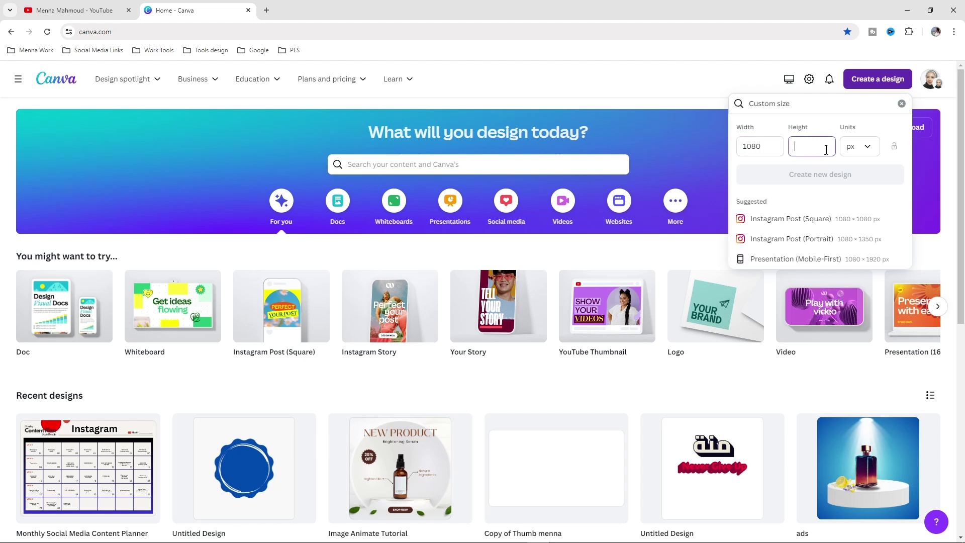
text(1080)
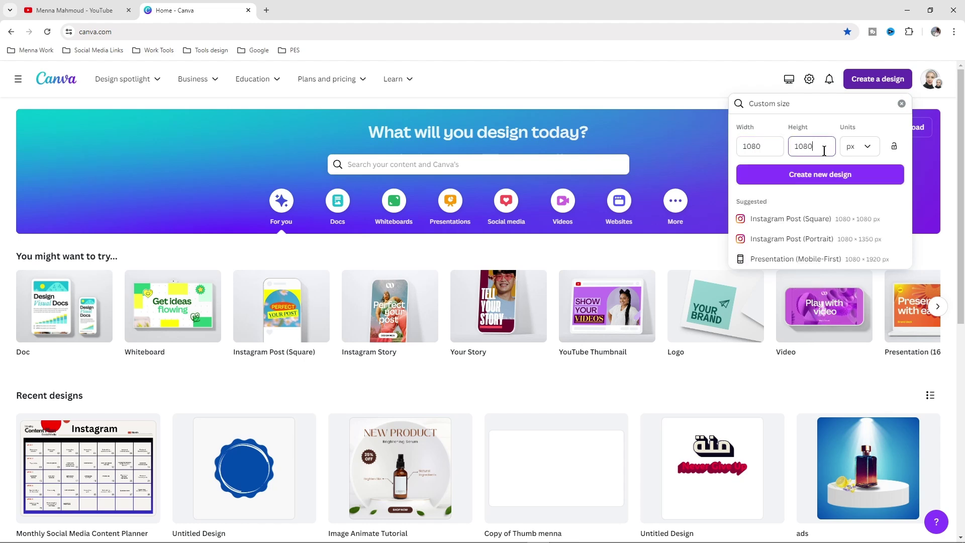
click(827, 182)
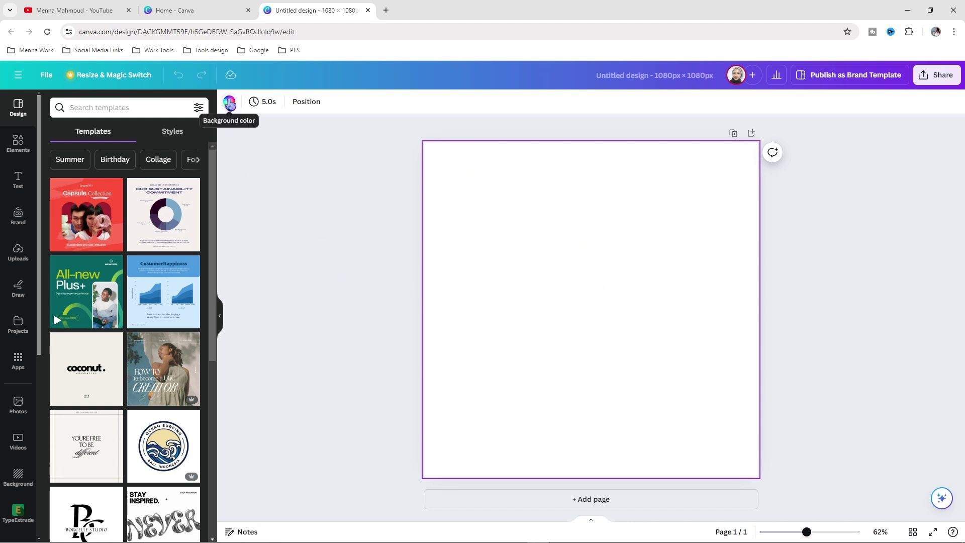
Set the page background to a very light grey custom solid colour.
click(229, 101)
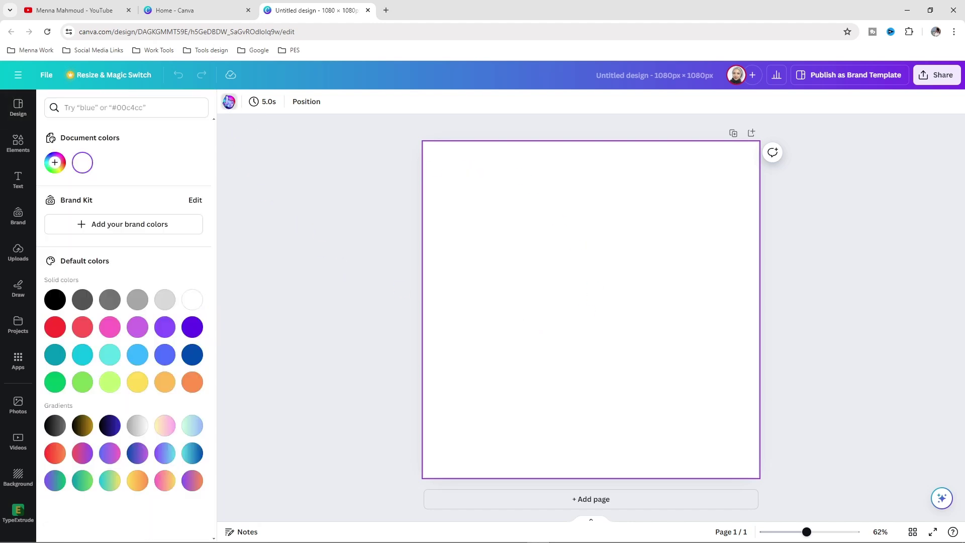
click(56, 163)
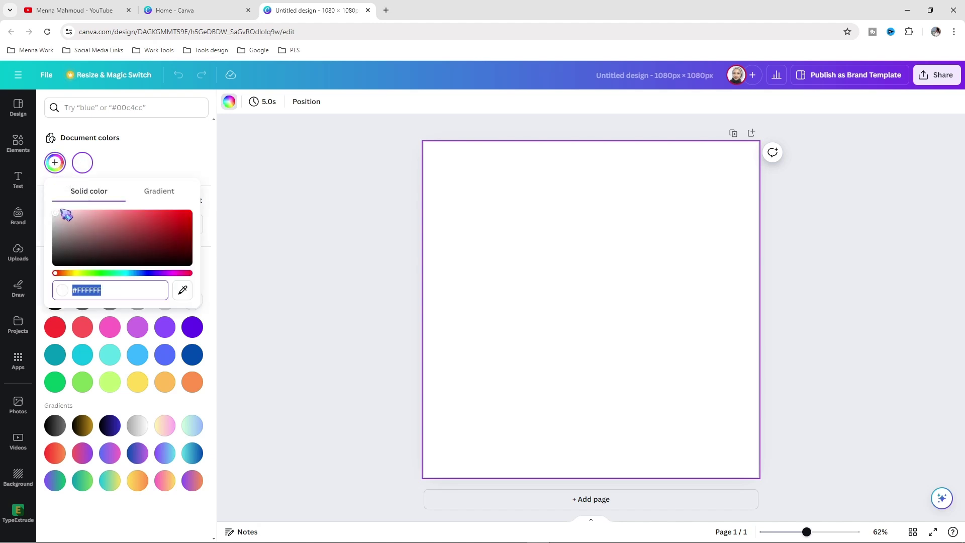
drag(59, 222, 55, 213)
click(383, 267)
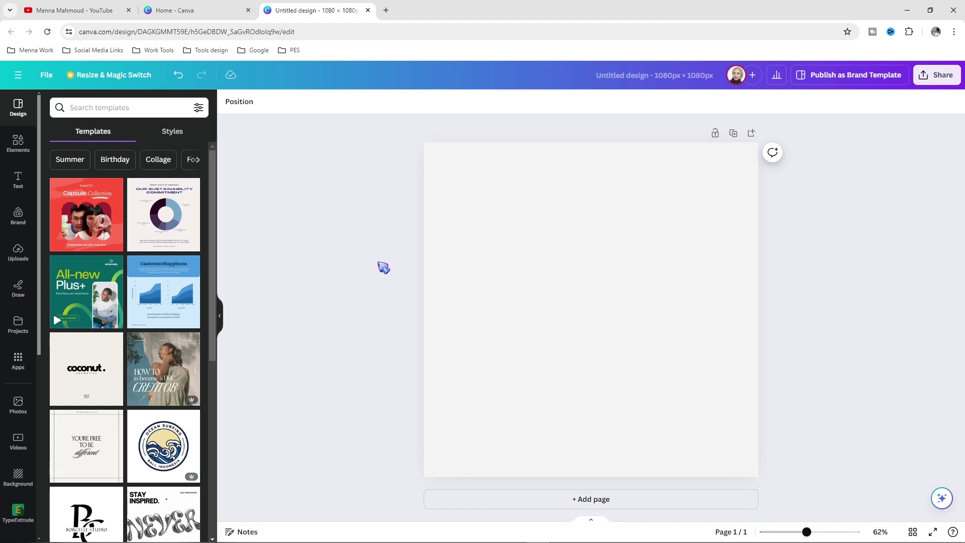
Search the elements for "circle" and add the teal filled circle graphic with a thin outer ring to the page.
click(18, 143)
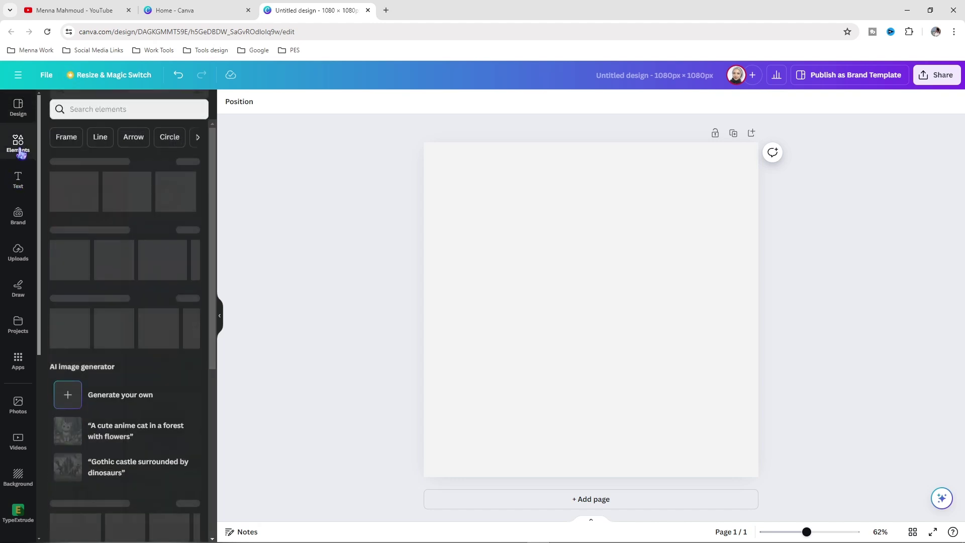
click(140, 108)
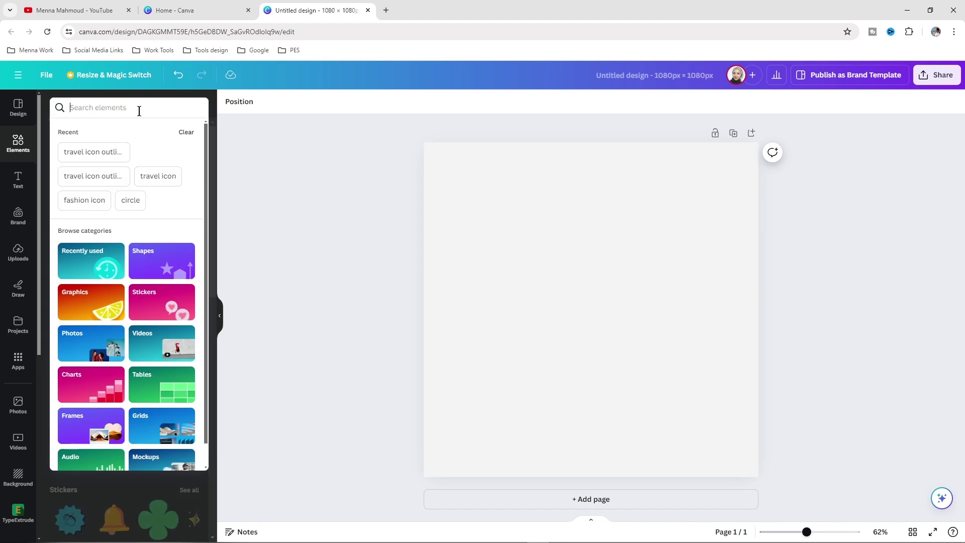
text(ci)
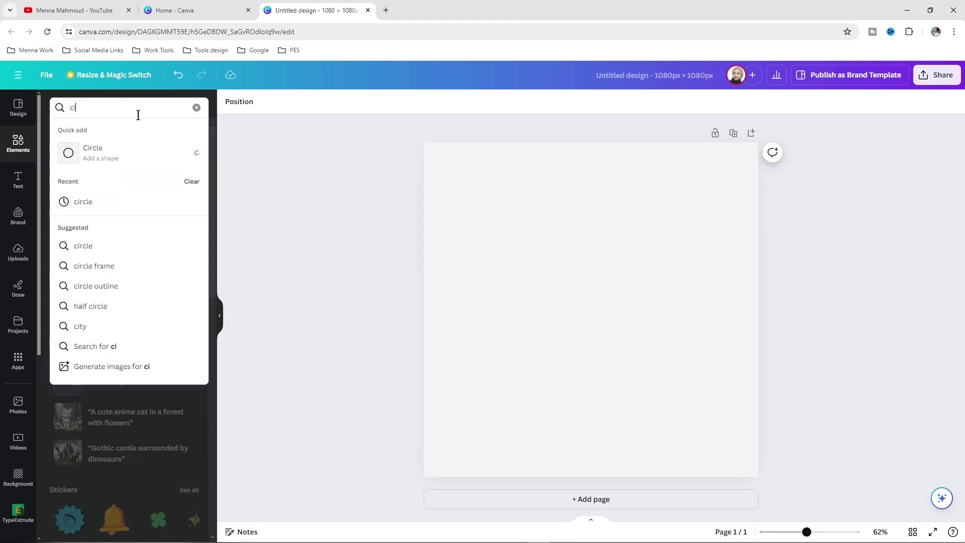
text(rcle)
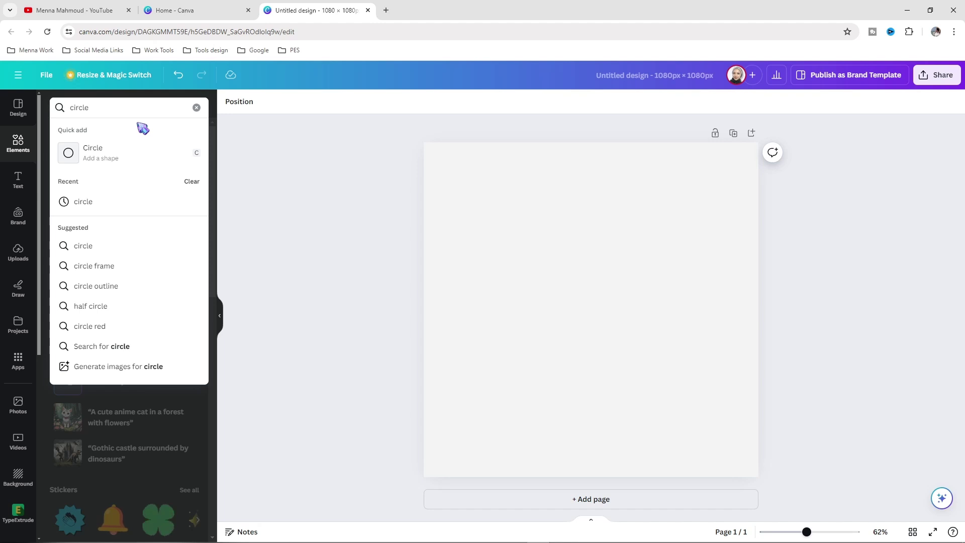
key(Return)
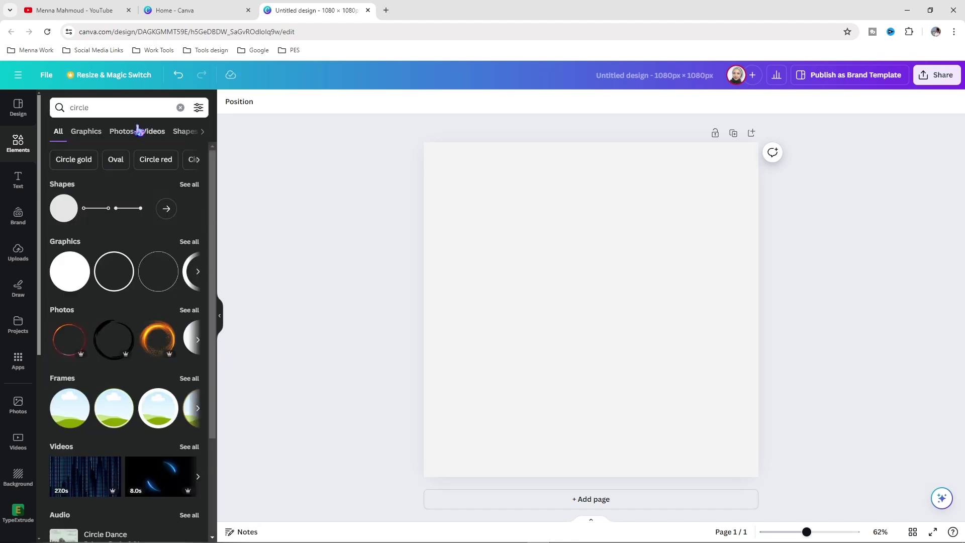
click(83, 137)
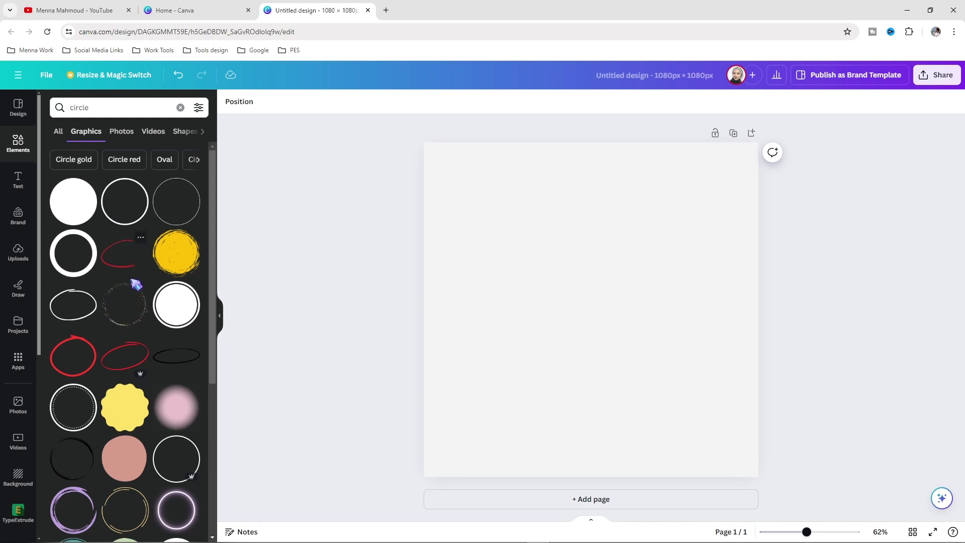
scroll(136, 367, down, 2)
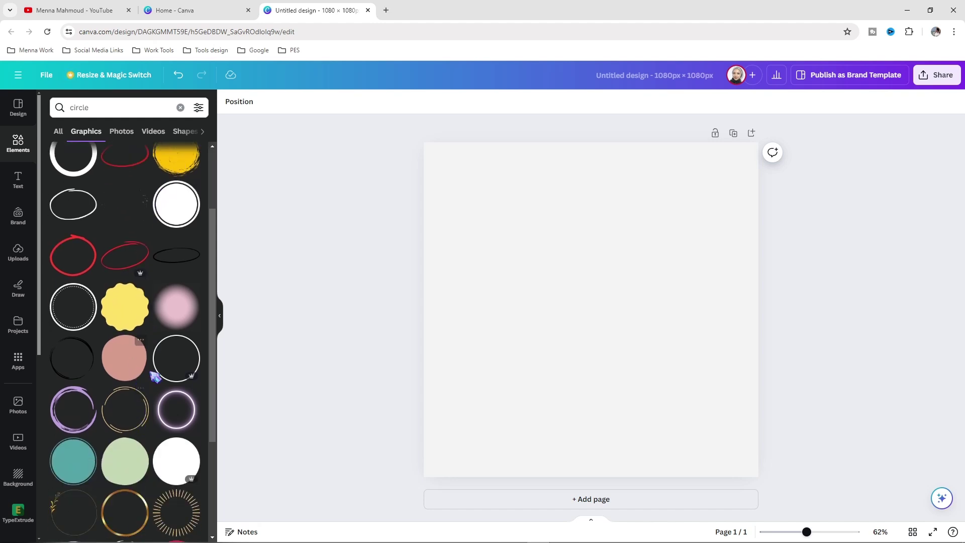
scroll(137, 427, down, 1)
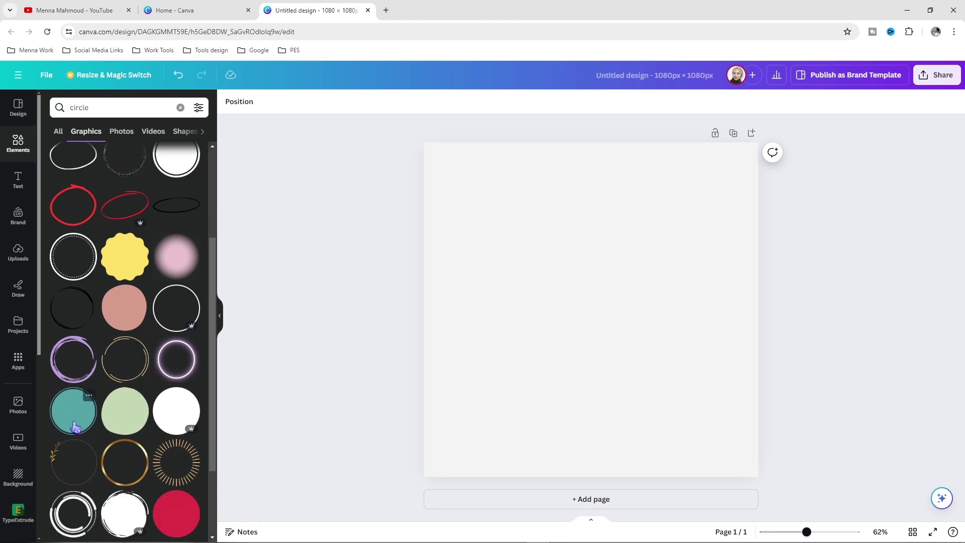
click(75, 427)
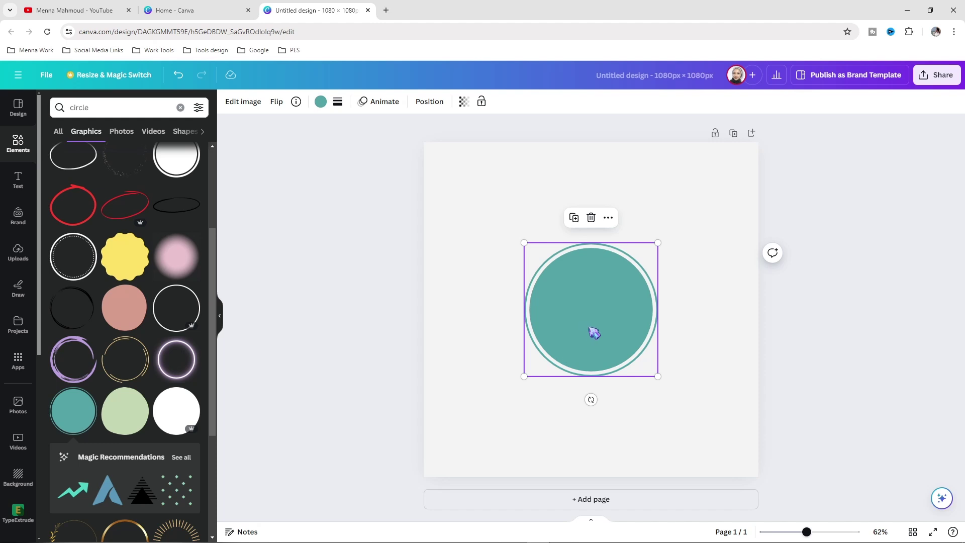
Try several blue and turquoise shades on the circle graphic and recolour it with the dark teal default solid colour.
drag(589, 327, 586, 324)
click(320, 102)
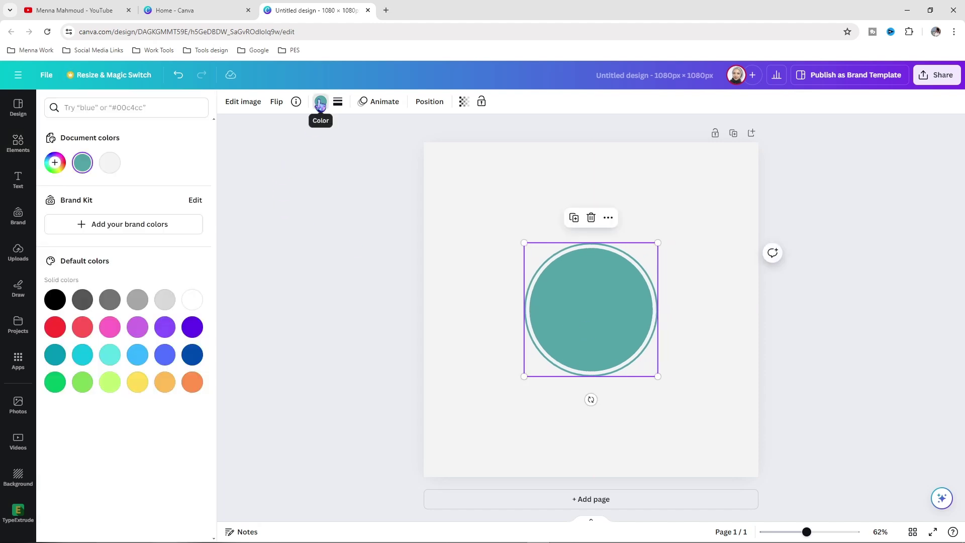
click(192, 359)
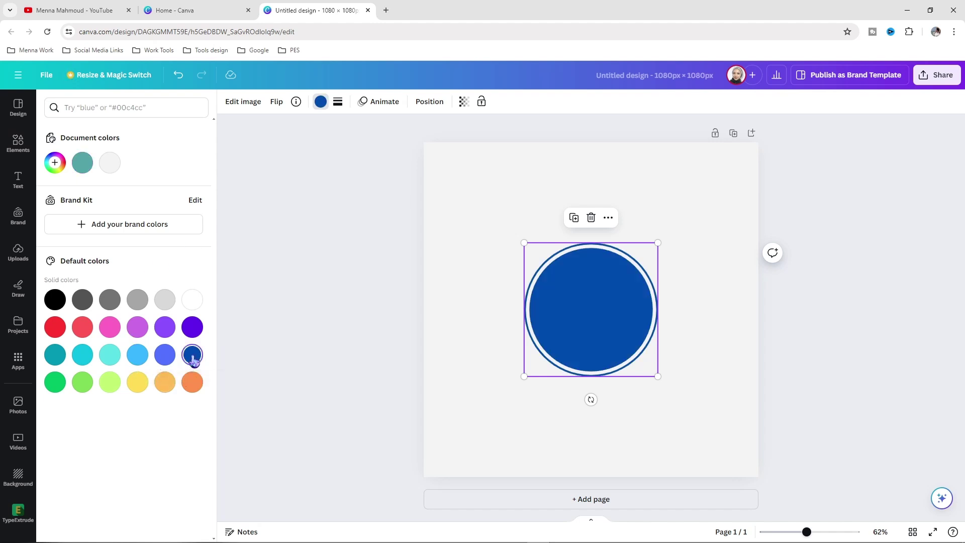
click(138, 354)
click(109, 354)
click(82, 358)
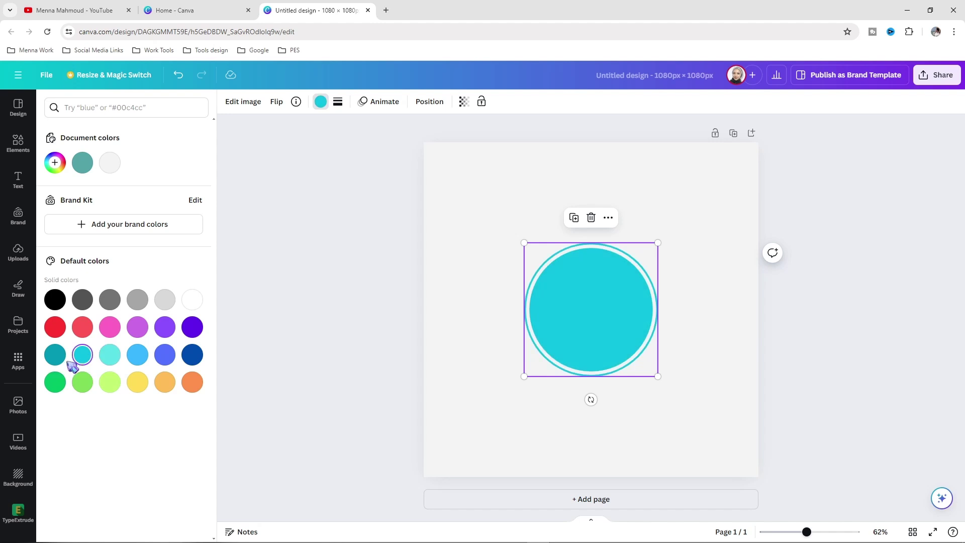
click(55, 358)
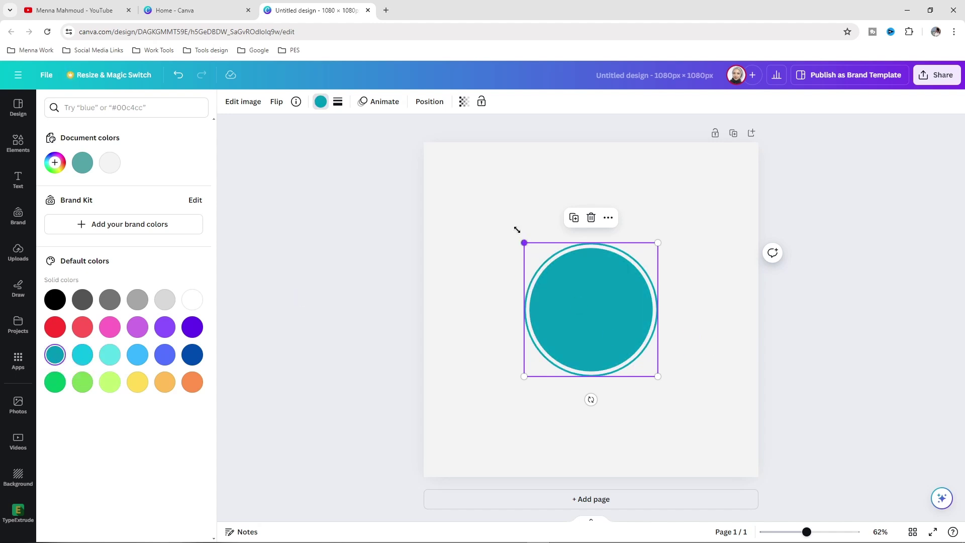
Enlarge the ringed circle to about two thirds of the page width and centre it on the page.
drag(517, 230, 493, 205)
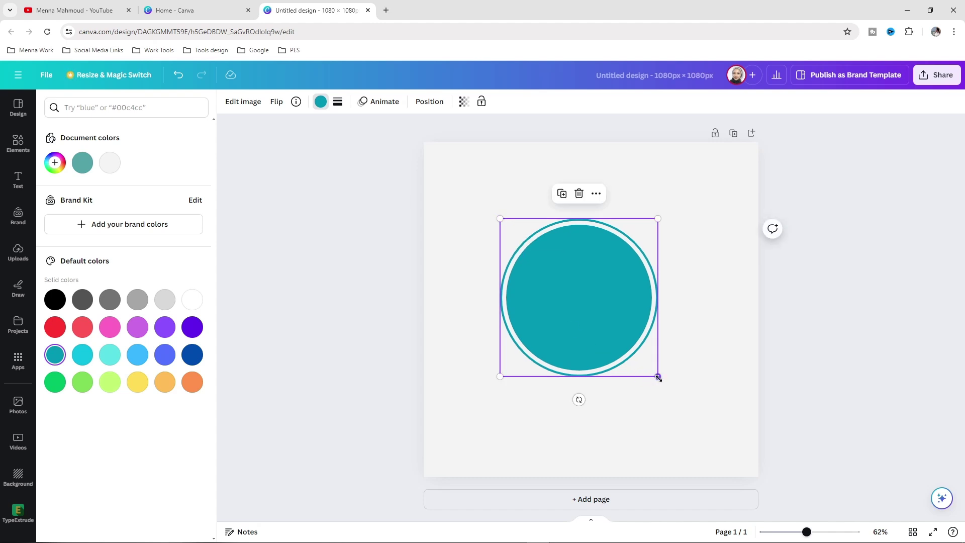
drag(659, 378, 698, 417)
drag(500, 218, 474, 192)
mouse_move(612, 352)
mouse_down()
mouse_move(627, 347)
mouse_move(608, 342)
mouse_move(615, 348)
mouse_up()
click(383, 325)
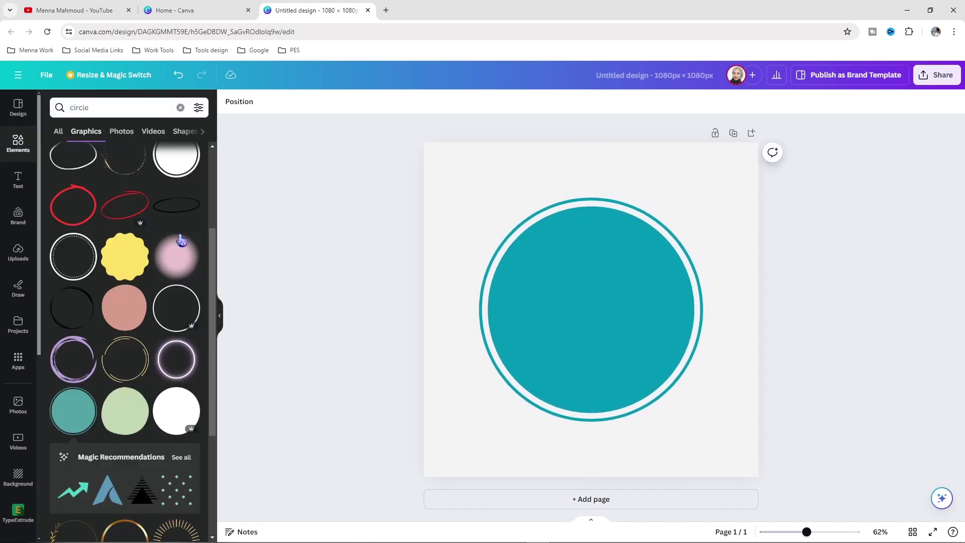
Add a text box over the circle reading "Travel".
click(17, 184)
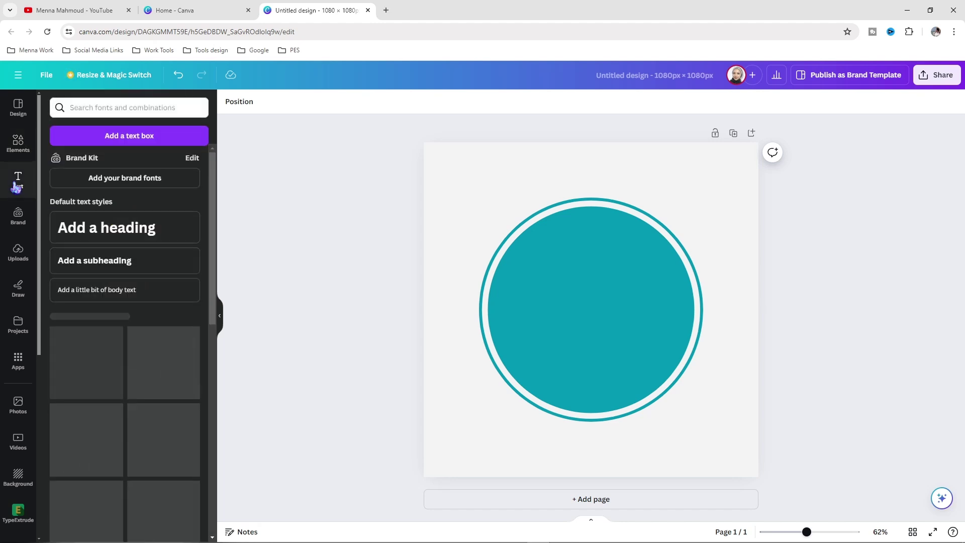
click(133, 139)
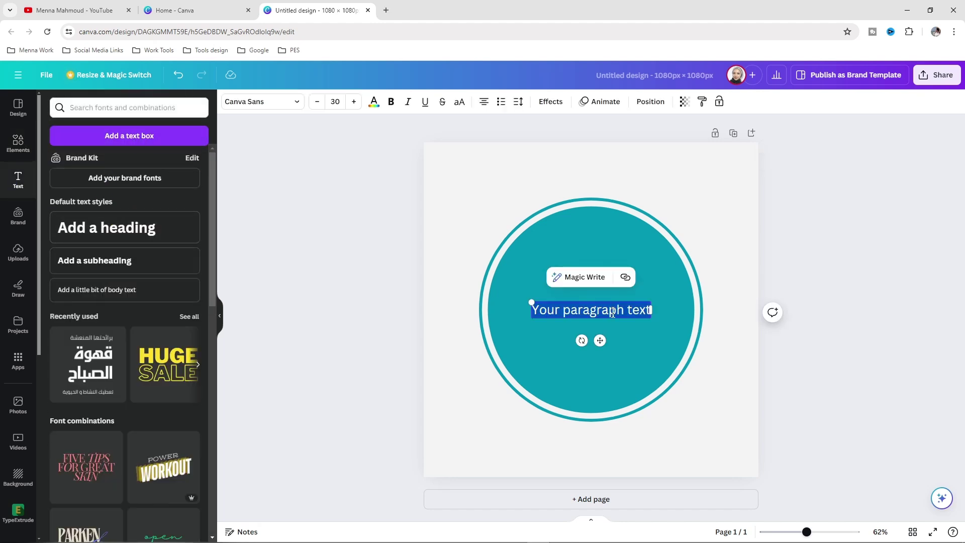
key(BackSpace)
text(Tr)
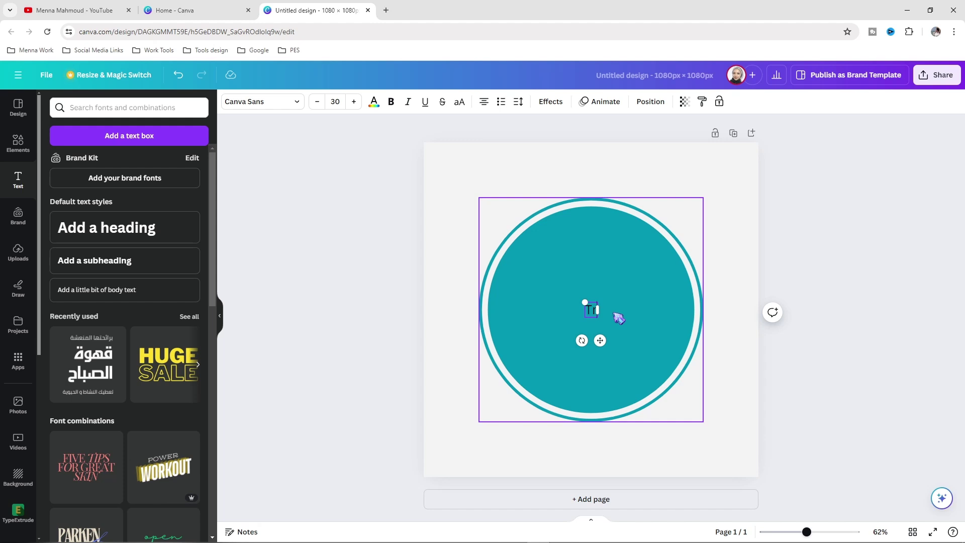
text(avel)
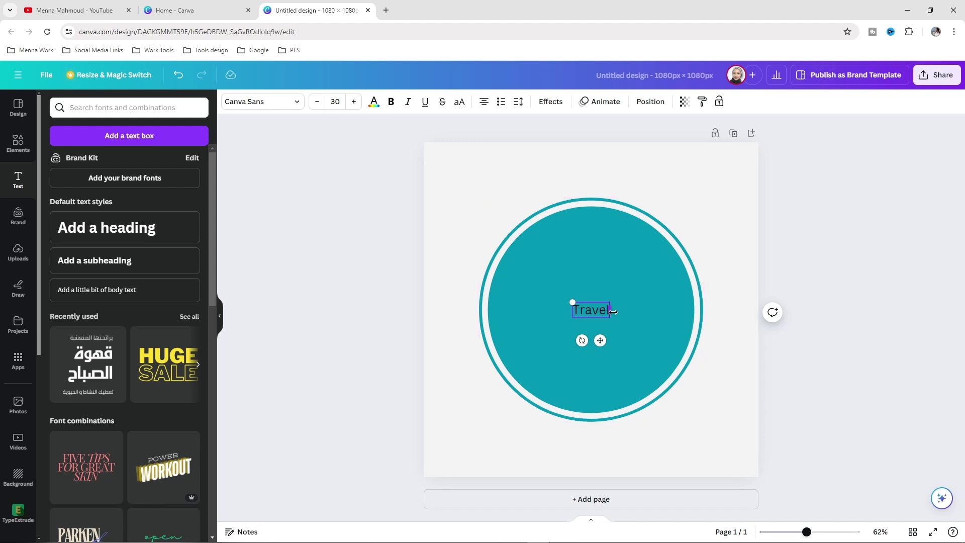
Enlarge the "Travel" text to size 152, centred inside the circle, and colour it white.
drag(574, 302, 457, 256)
click(474, 384)
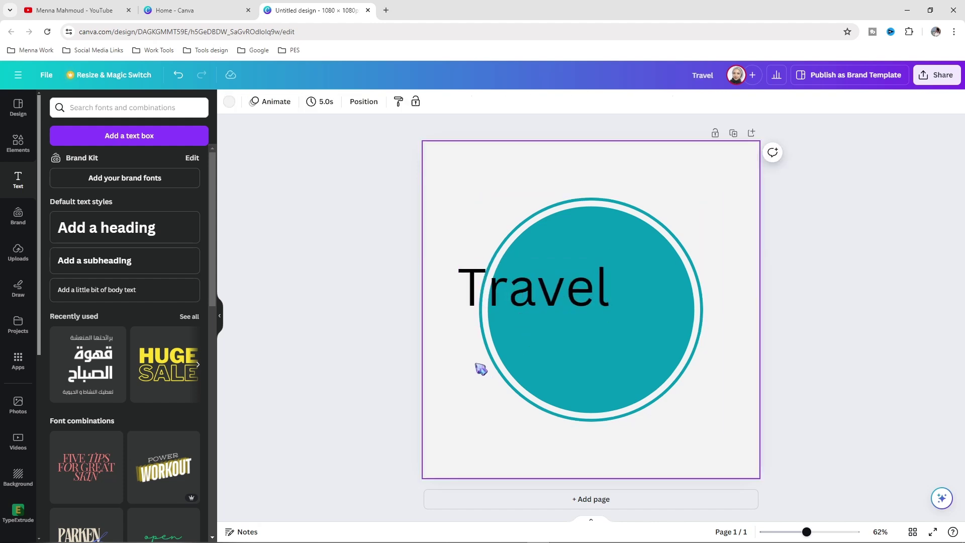
drag(519, 292, 573, 312)
key(ctrl+shift+period)
key(ctrl+shift+period)
key(ctrl+shift+period)
key(ctrl+shift+period)
key(ctrl+shift+period)
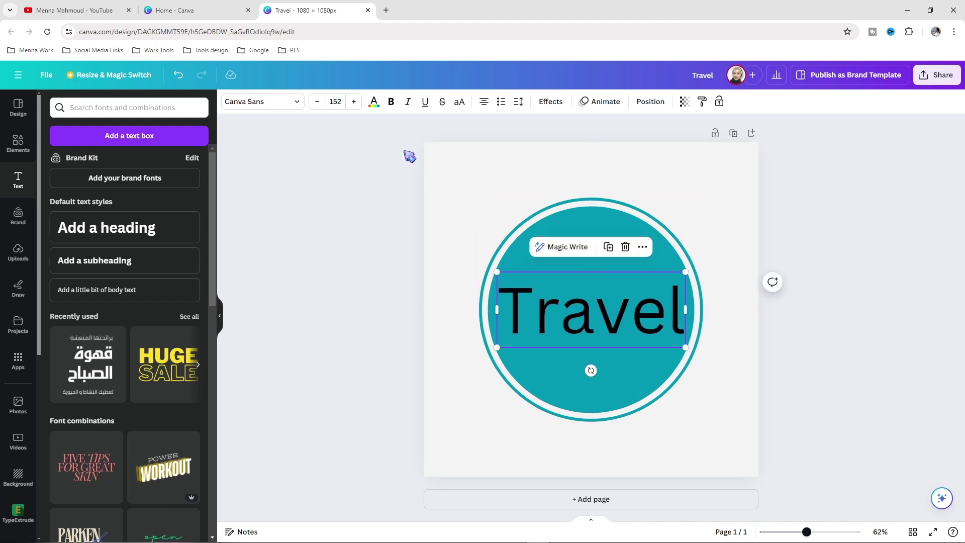
click(374, 102)
click(192, 300)
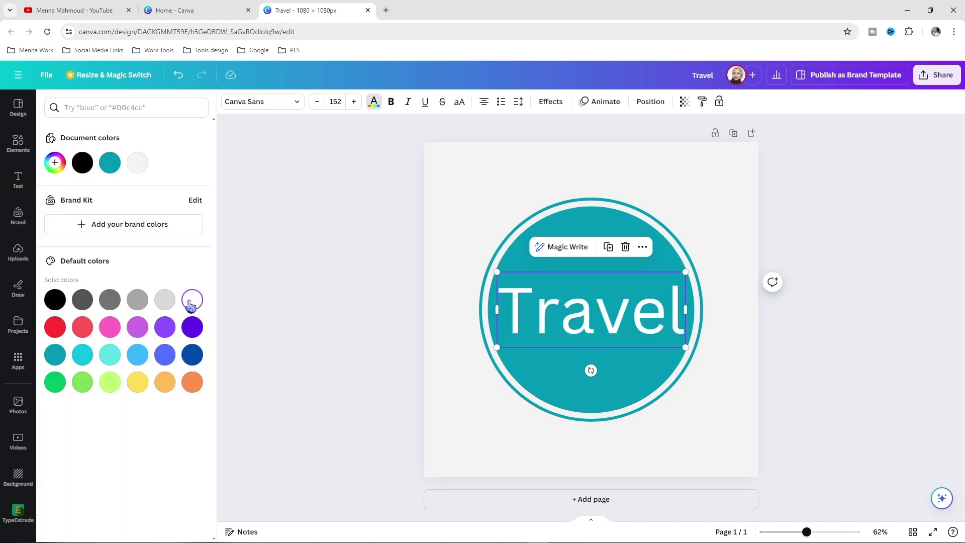
Filter the font list for the "Travel" text to show only free fonts.
click(282, 108)
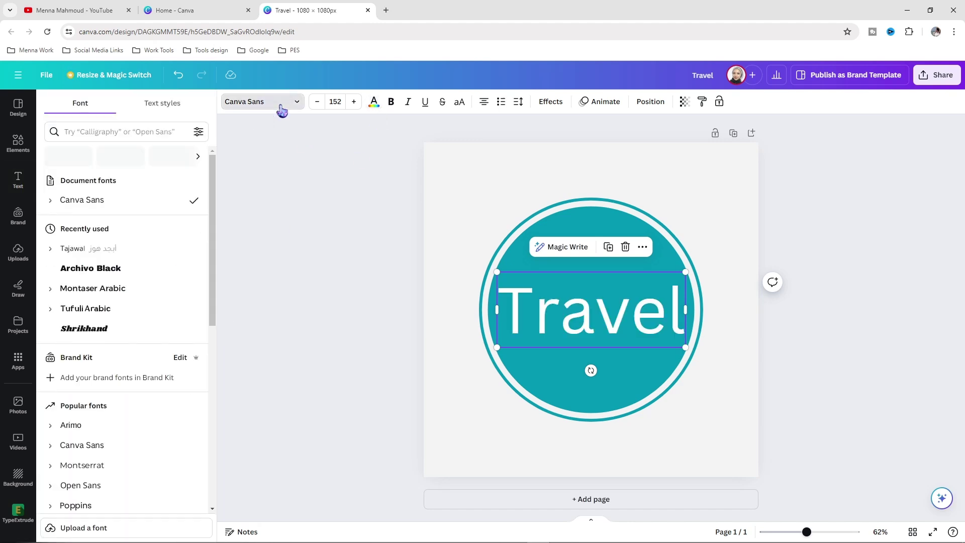
click(198, 131)
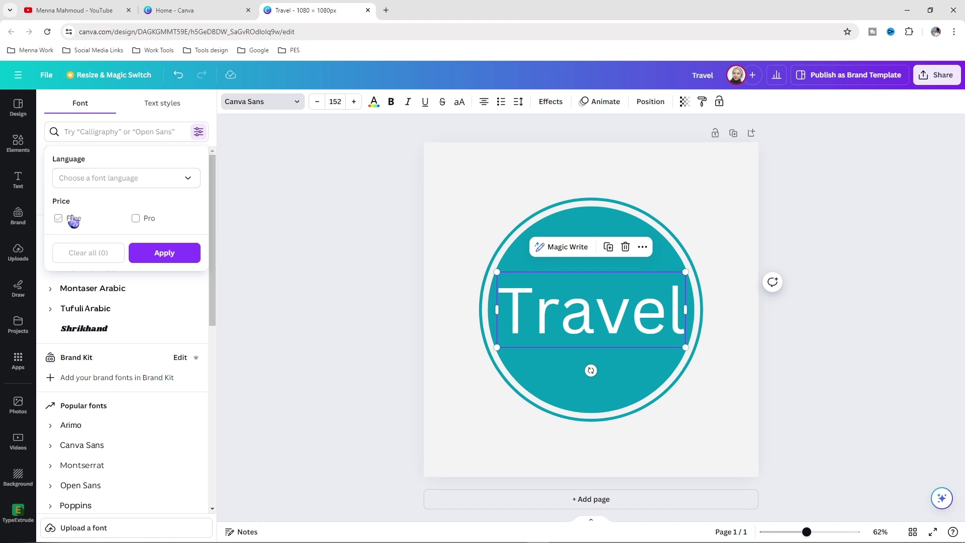
click(155, 189)
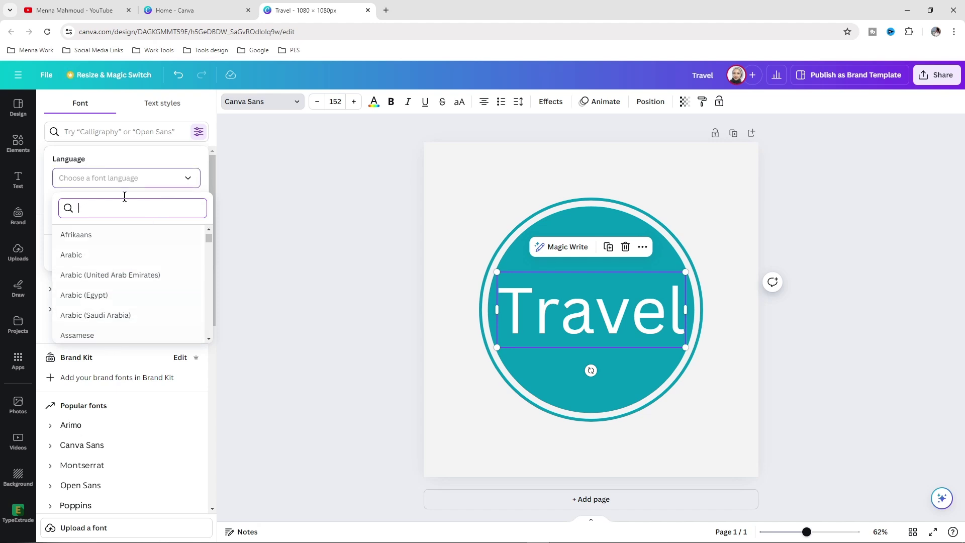
click(143, 165)
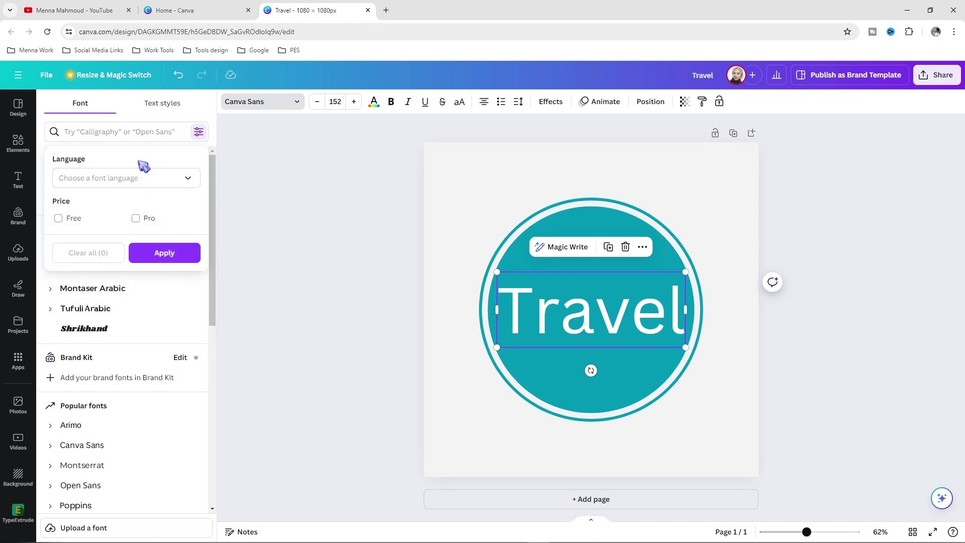
click(58, 219)
click(168, 257)
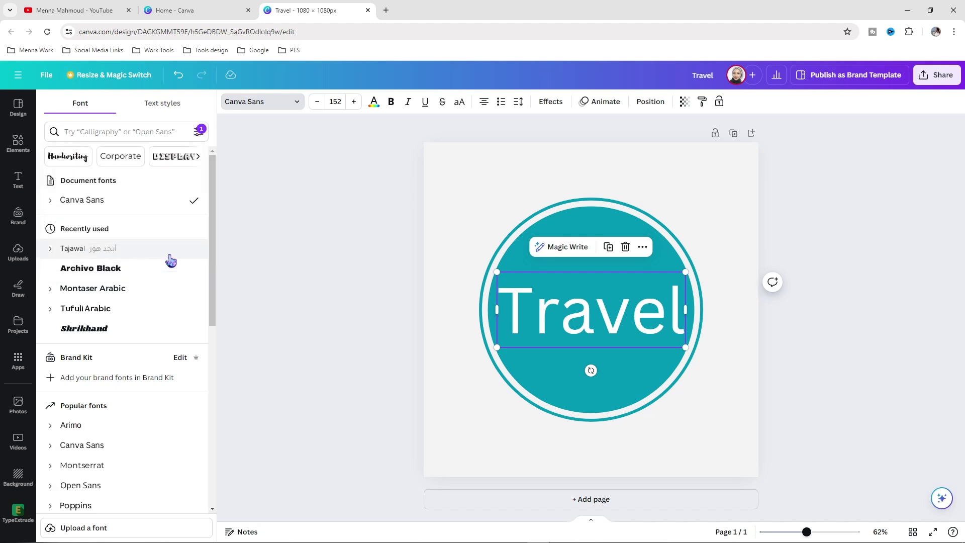
Apply the Brittany font to the "Travel" text.
scroll(158, 376, down, 6)
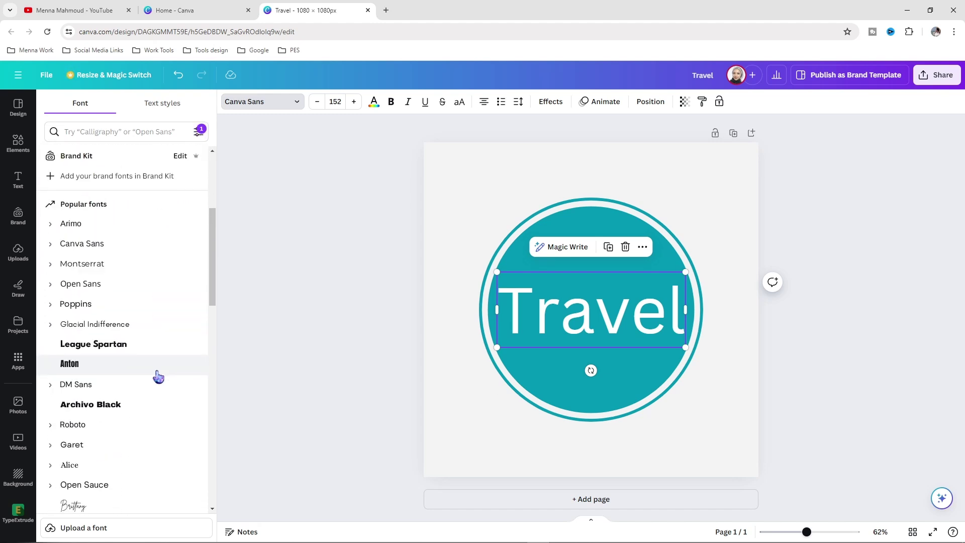
scroll(159, 376, down, 3)
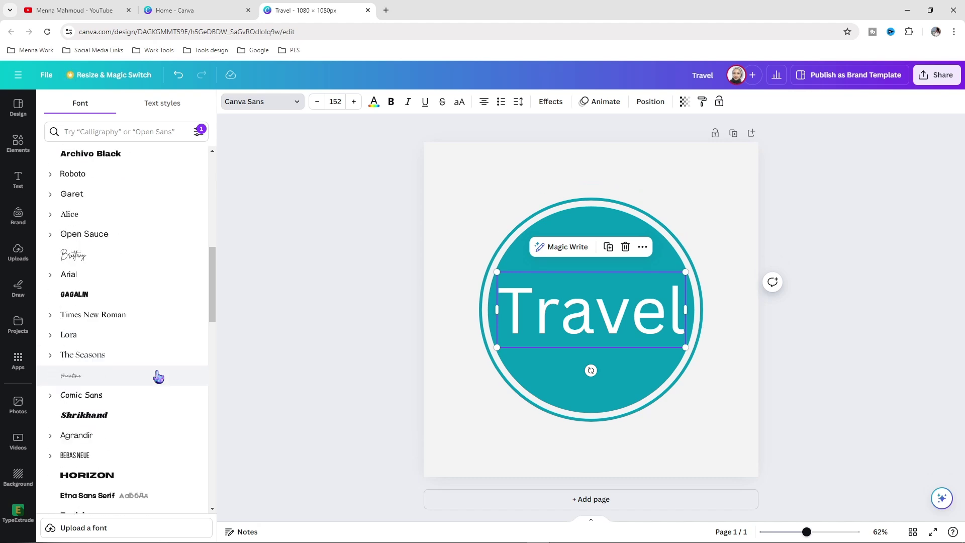
click(165, 257)
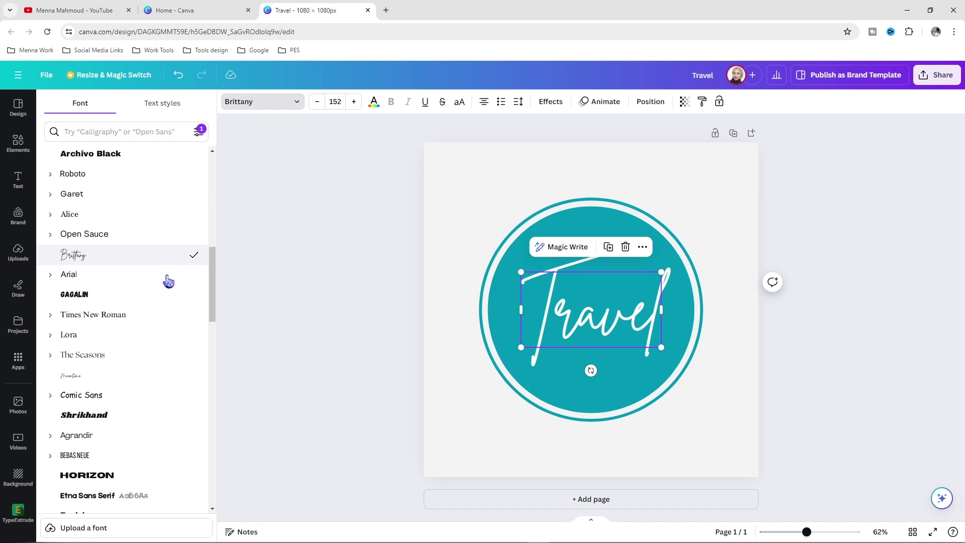
Try the Fredoka font on the "Travel" text.
scroll(144, 394, down, 3)
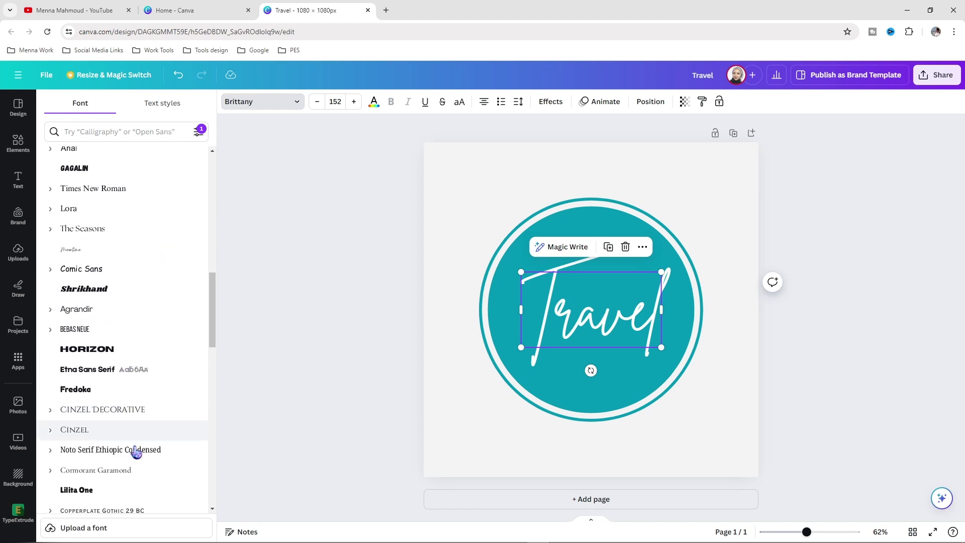
scroll(137, 453, down, 1)
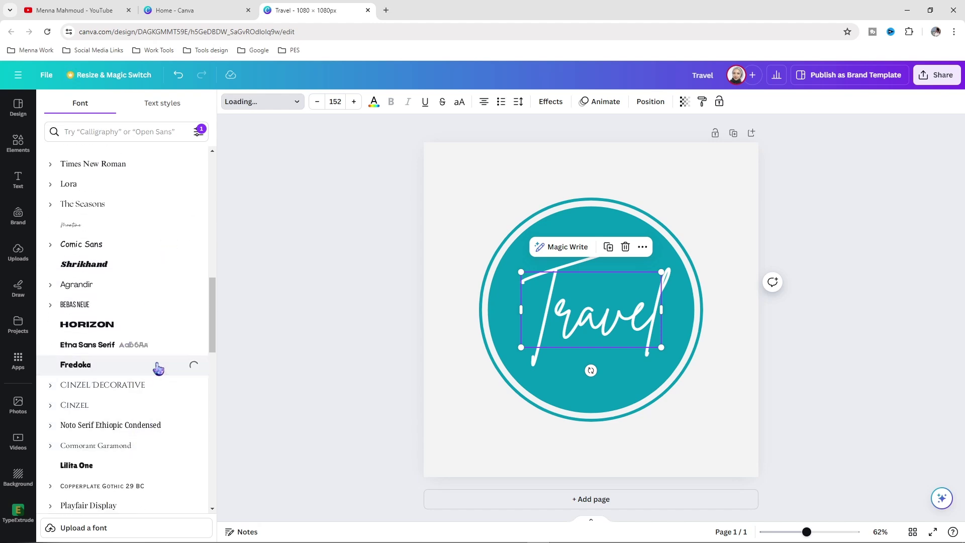
scroll(157, 367, up, 3)
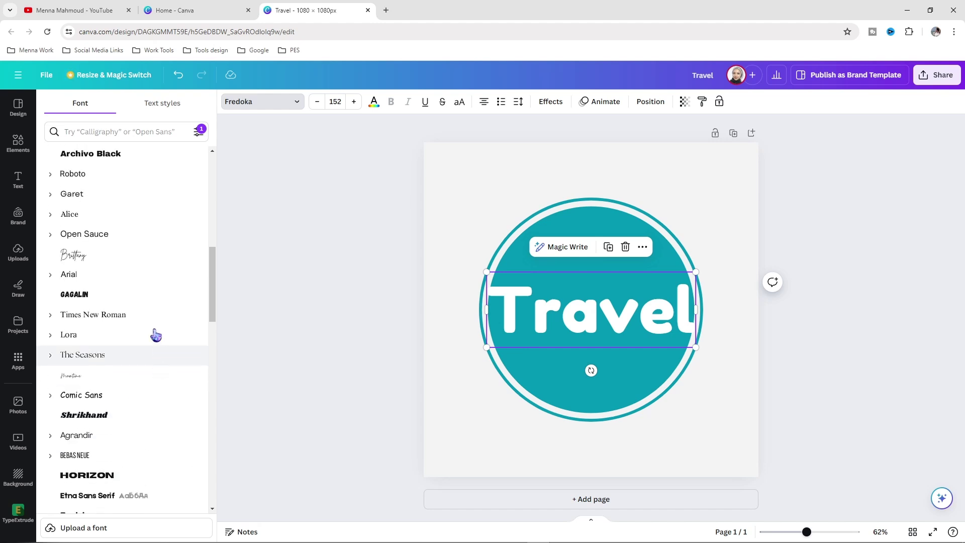
Set the "Travel" text back to the Brittany font and enlarge it to size 166.
click(149, 256)
click(575, 335)
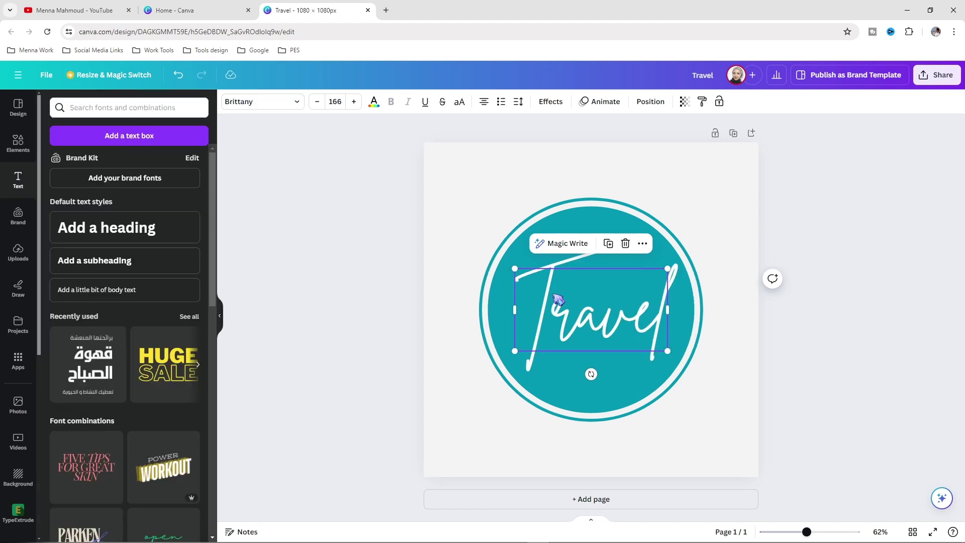
Try the Shadow, Lift, Hollow, Splice, Outline and Neon effect styles on the "Travel" text.
click(552, 102)
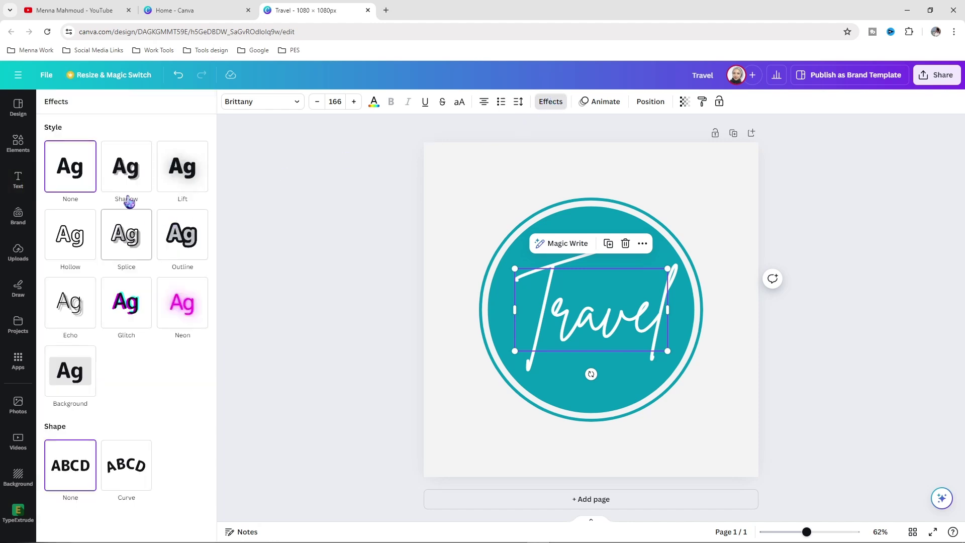
click(132, 177)
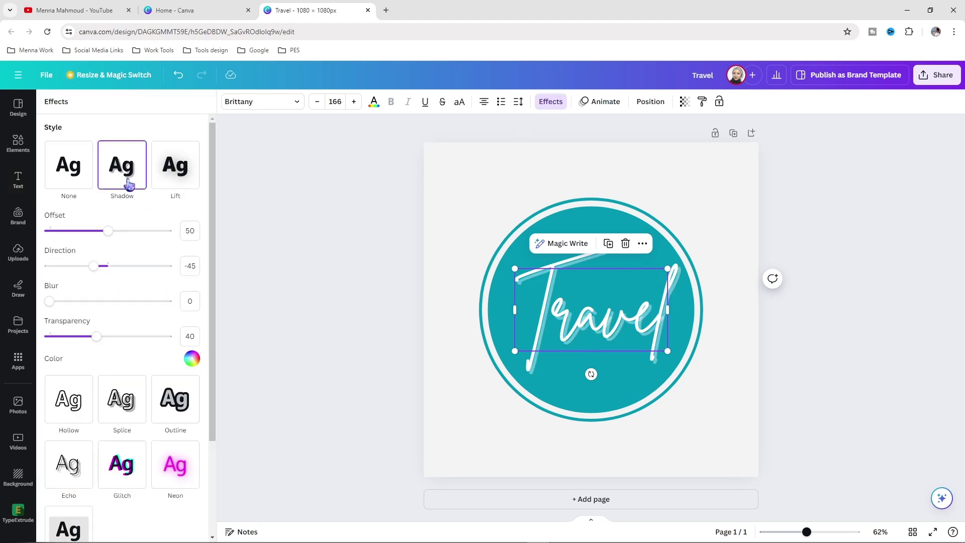
click(188, 176)
click(78, 284)
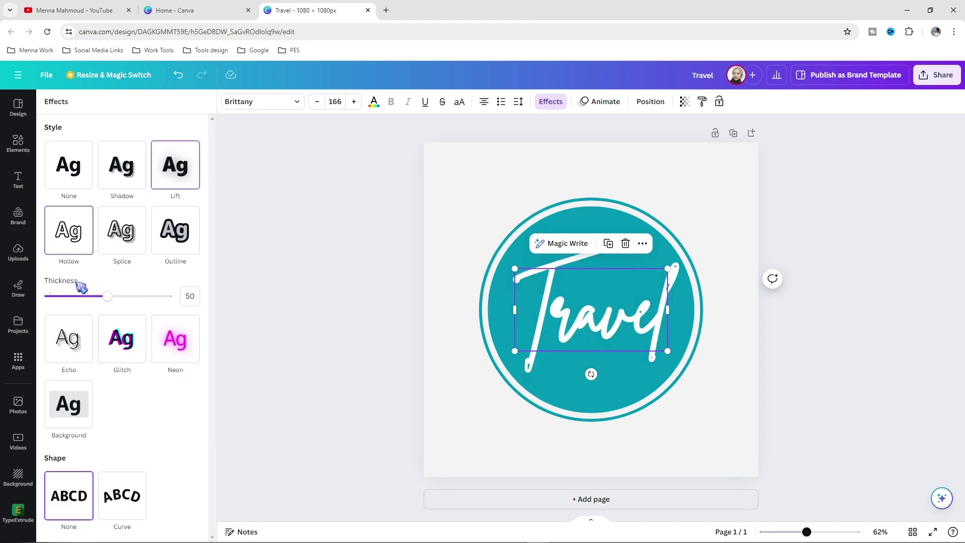
click(122, 230)
click(182, 232)
click(67, 178)
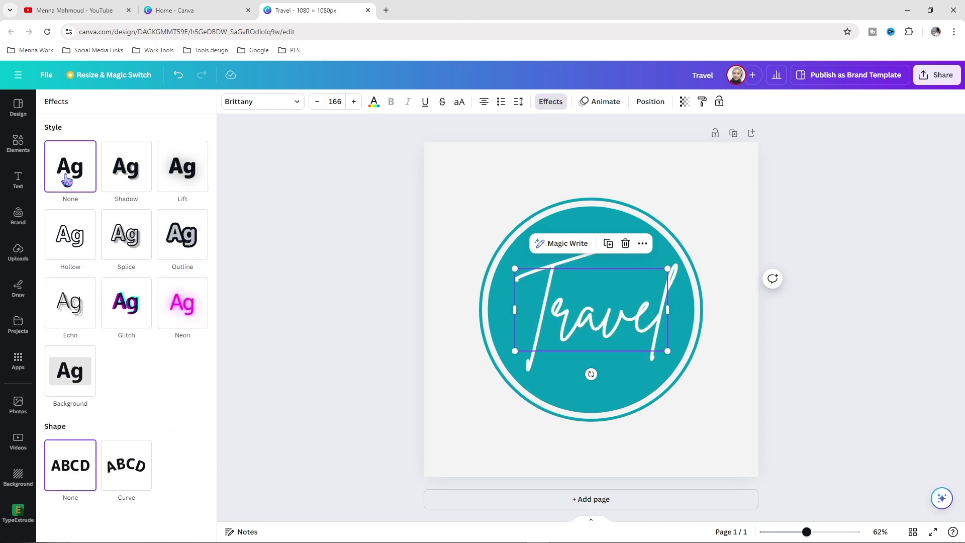
click(188, 311)
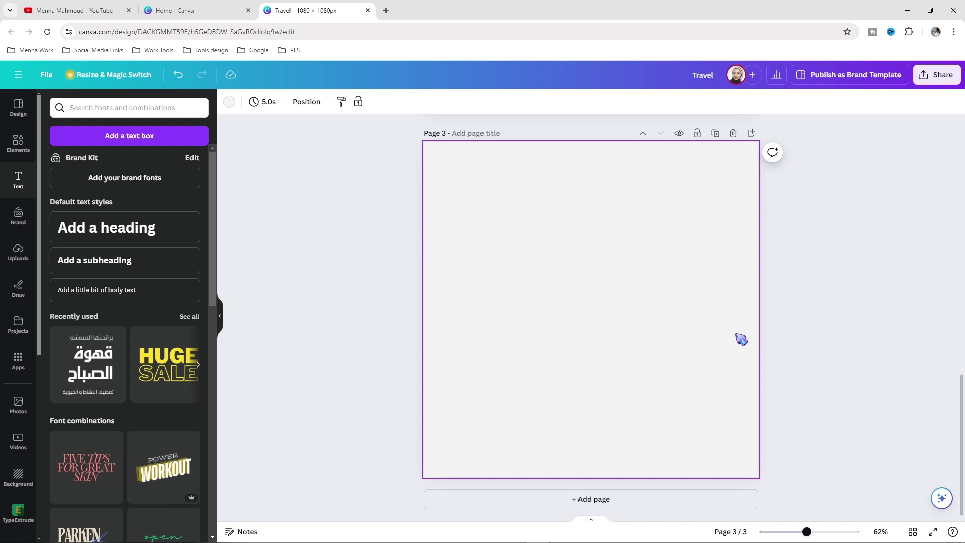
Search the element graphics for "circle" and add the crimson scalloped badge with a thin white wavy outline to page 3.
click(22, 146)
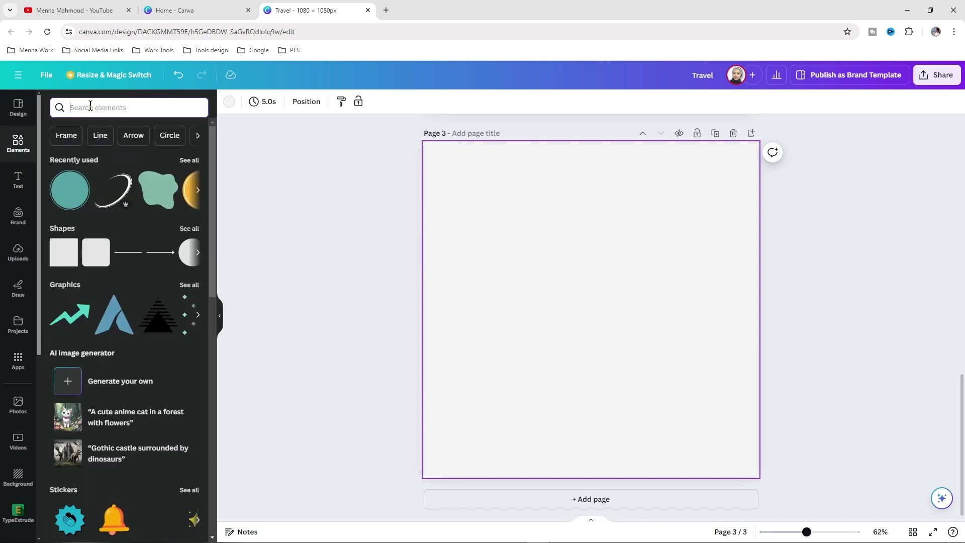
click(91, 107)
text(ci)
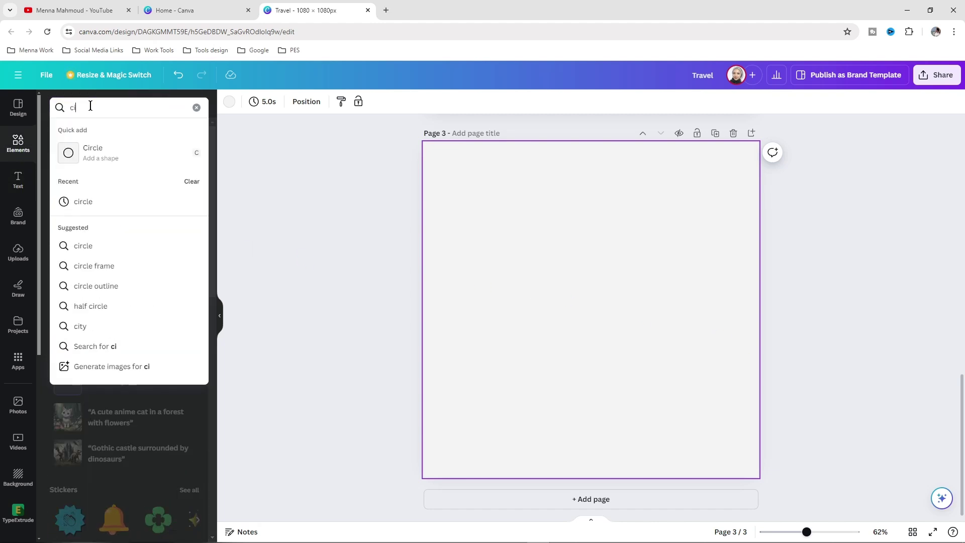
text(rcle)
key(Return)
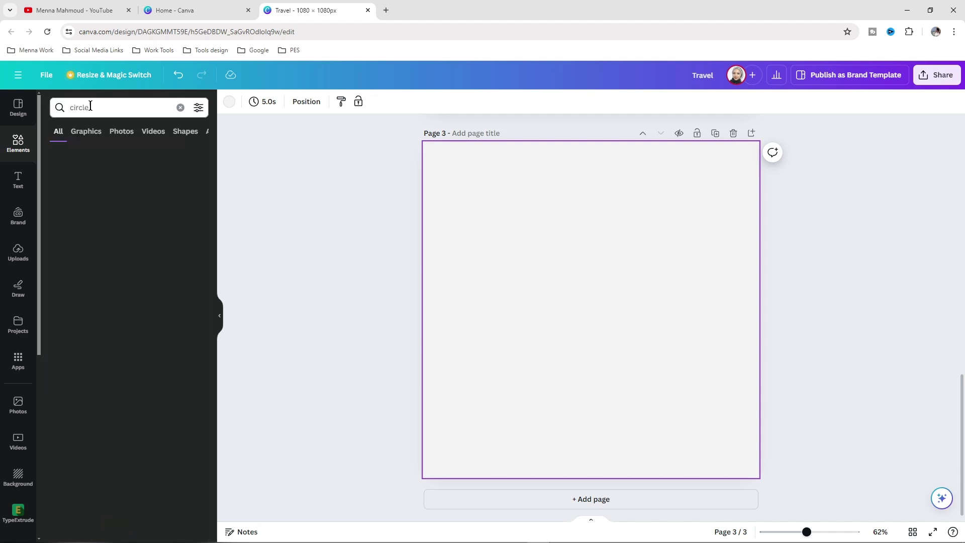
click(83, 134)
click(186, 409)
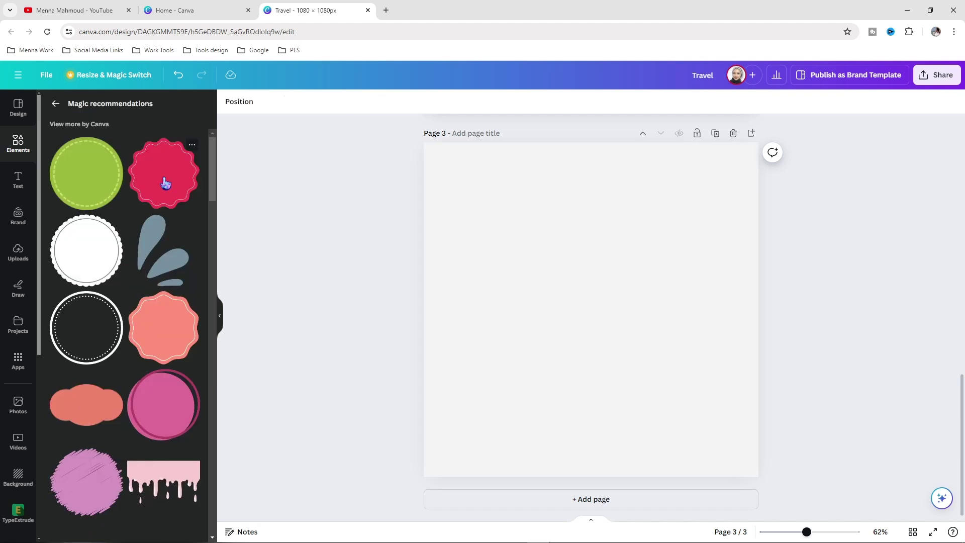
click(165, 183)
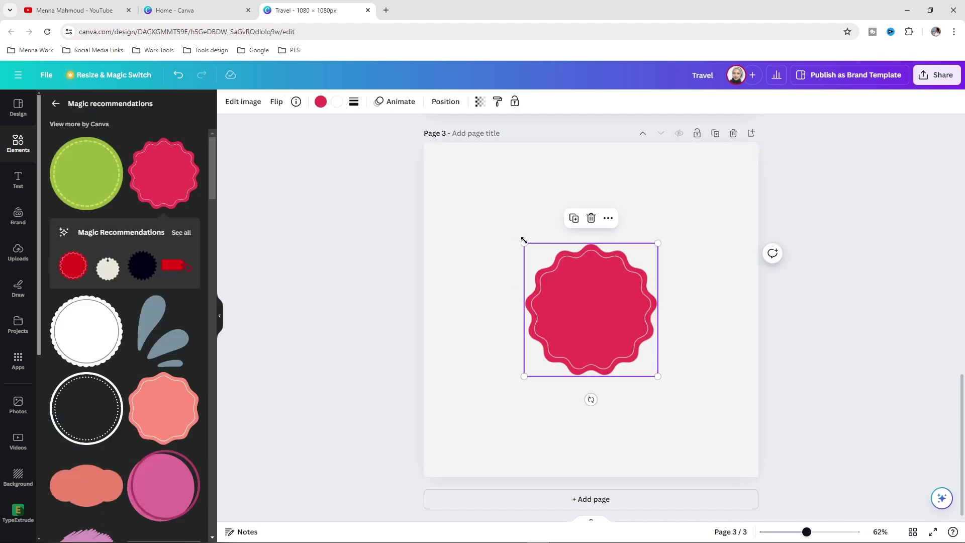
Enlarge the scalloped badge to about three quarters of the page width, roughly centred on the page.
drag(523, 242, 470, 190)
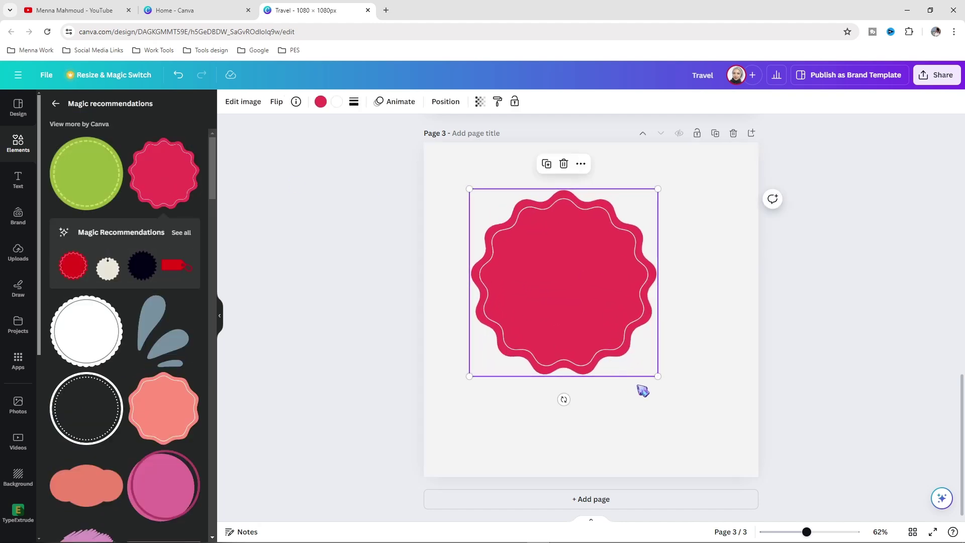
drag(658, 377, 717, 446)
click(382, 354)
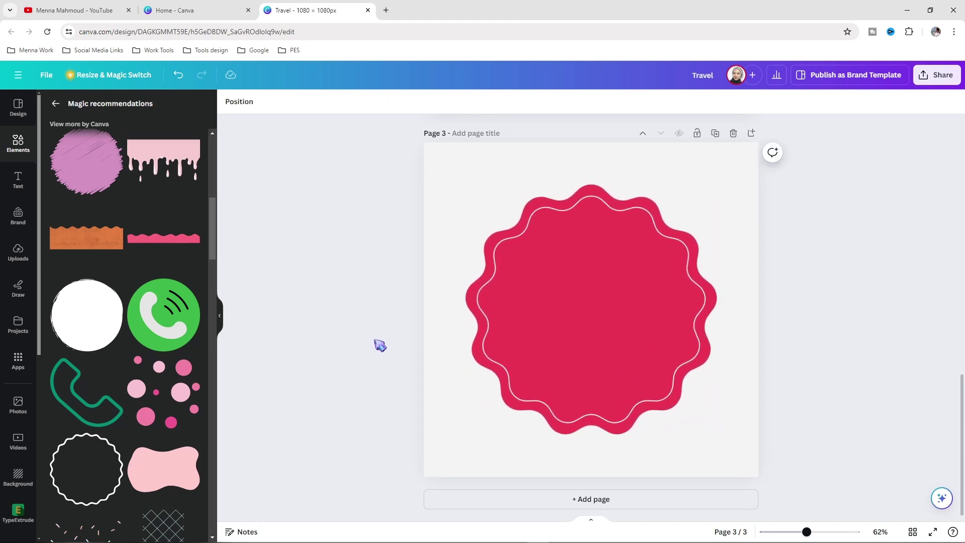
Recolour the crimson scalloped badge with the dark blue from the default solid colours.
click(628, 260)
click(320, 106)
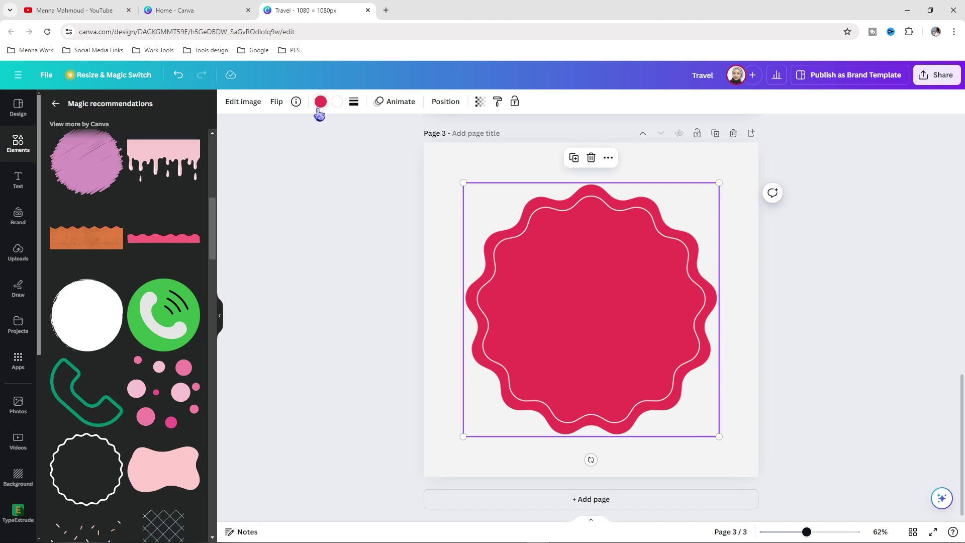
click(192, 355)
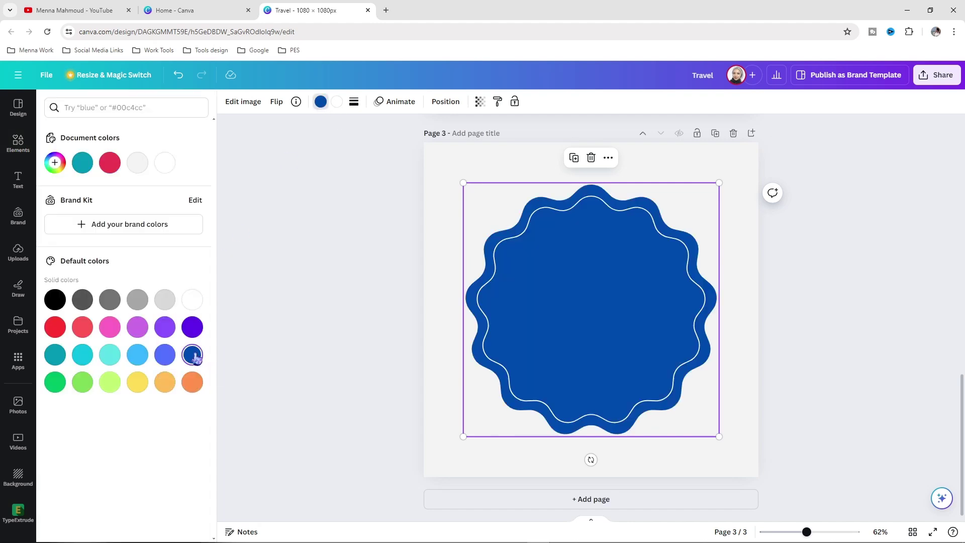
key(Escape)
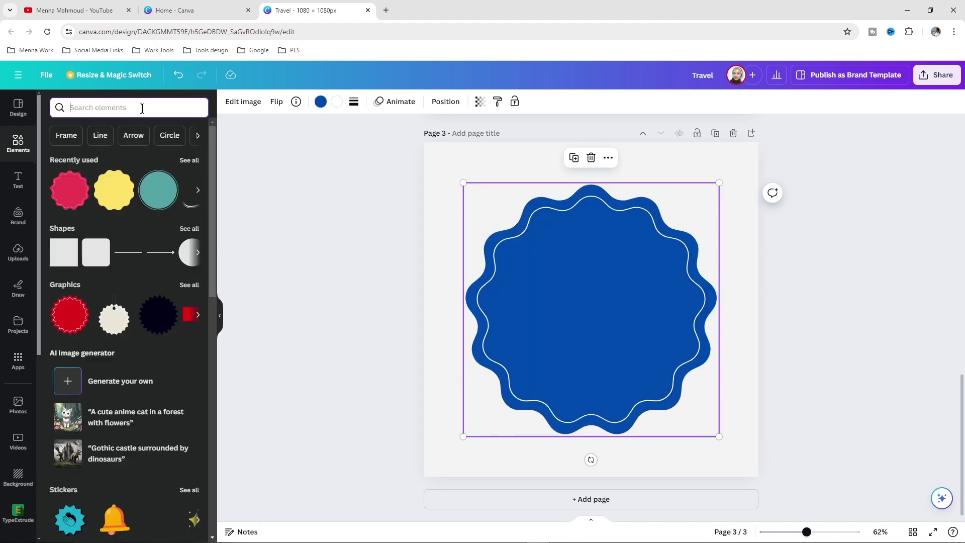
Search the element graphics for "travel icon" and add the "Travel Time" signpost to page 3.
text(tr)
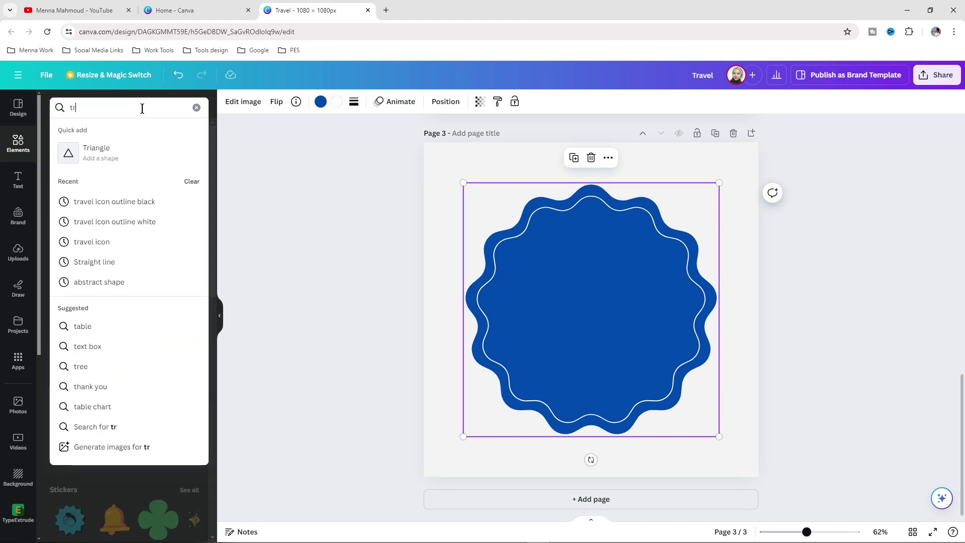
text(ave)
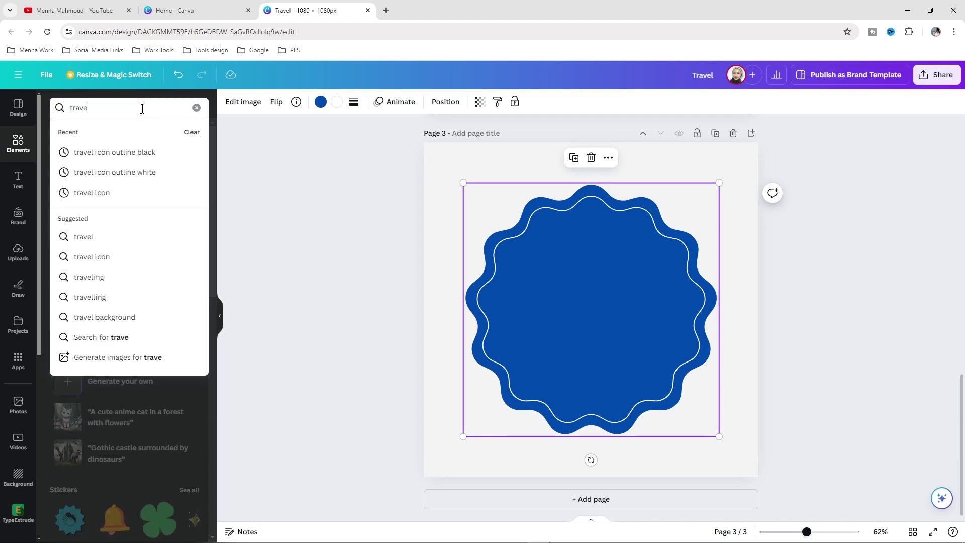
text(l icon)
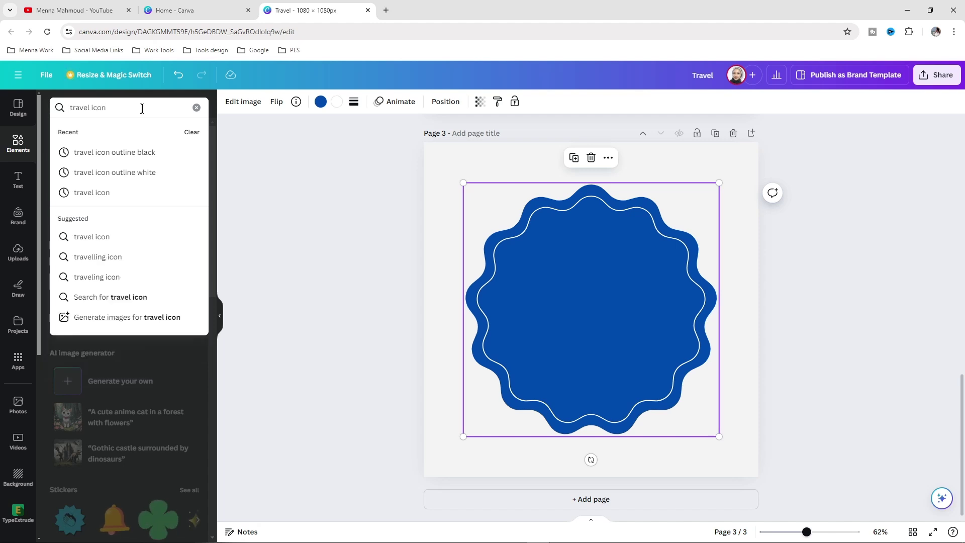
key(Return)
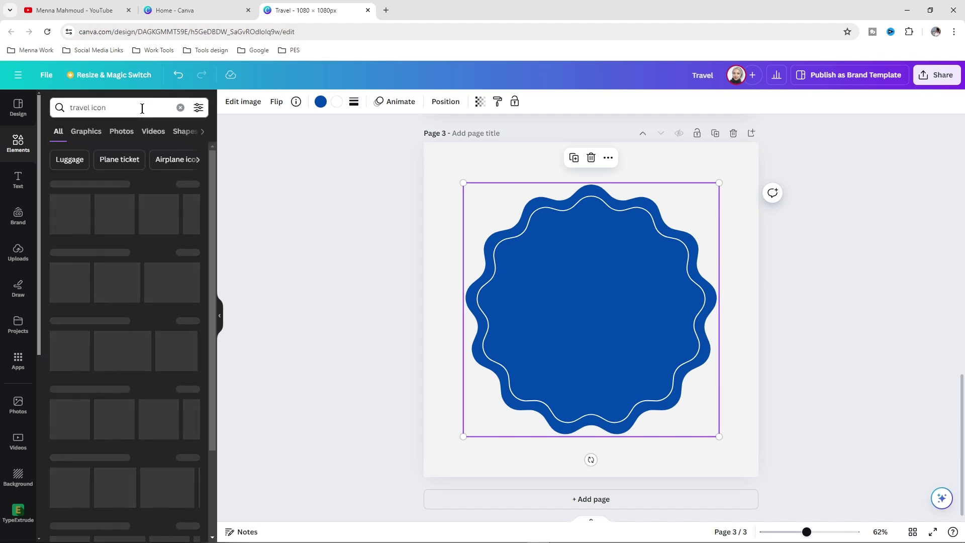
click(87, 133)
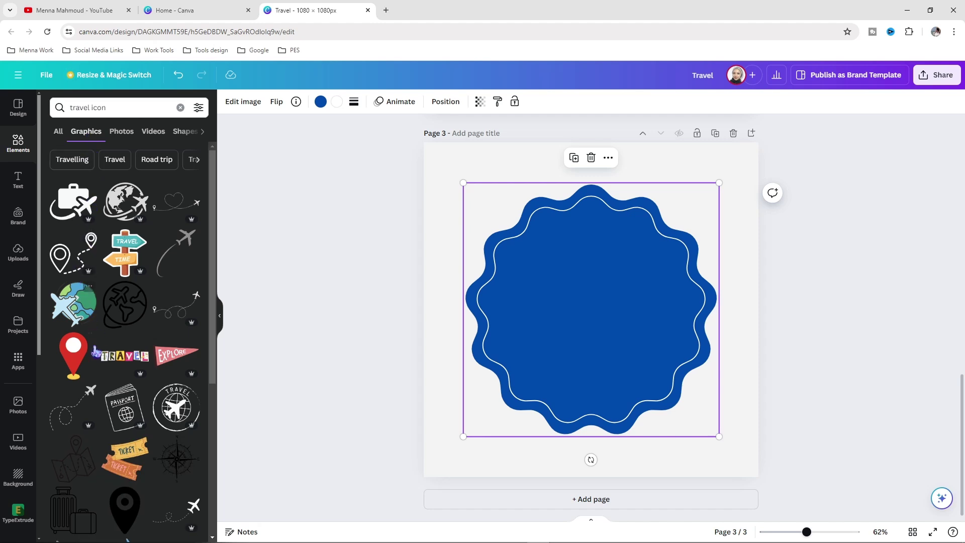
click(130, 265)
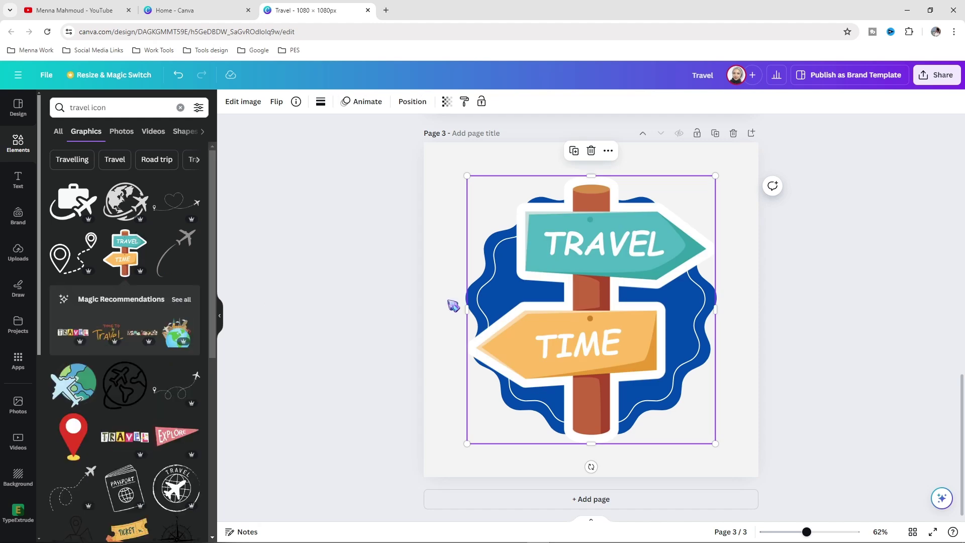
Shrink the signpost to a bit under half the page width and centre it on the blue badge.
drag(467, 176, 569, 286)
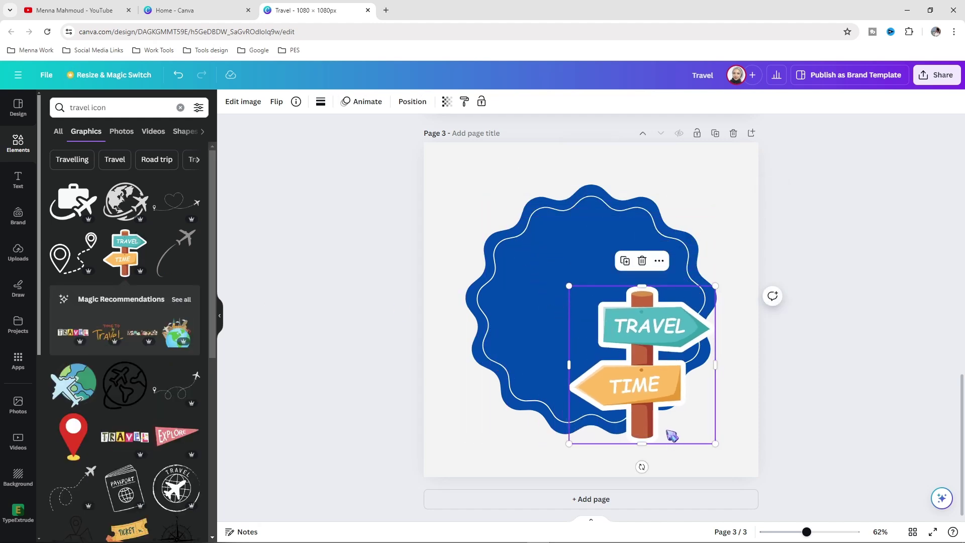
click(723, 448)
drag(667, 391, 608, 326)
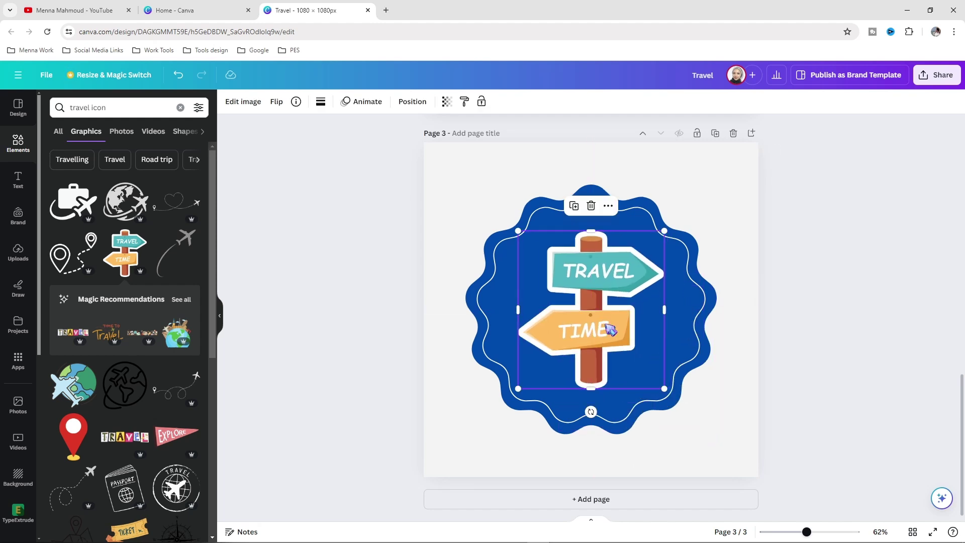
Search the graphics for "travel icon outline white" and add the palm tree island with waves to the blue badge on page 5.
click(121, 107)
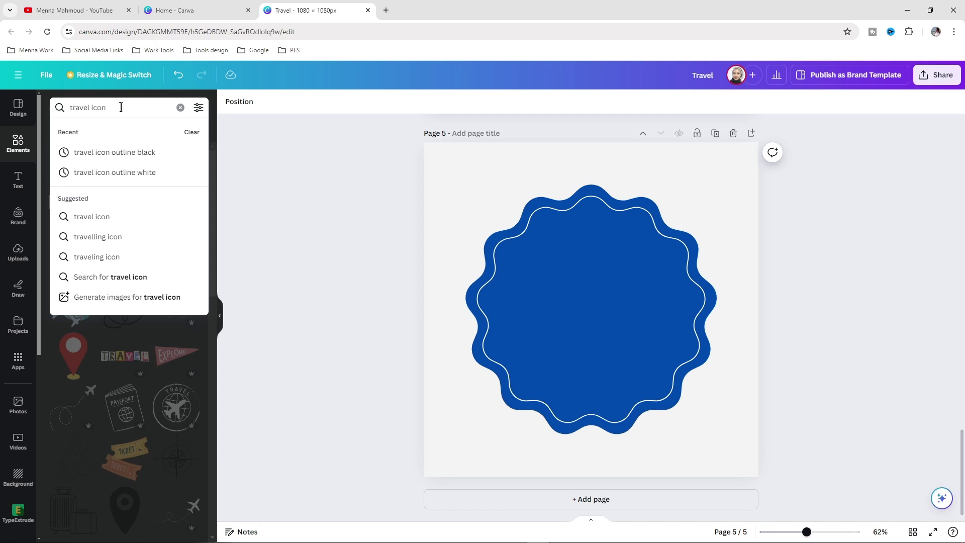
text(outl)
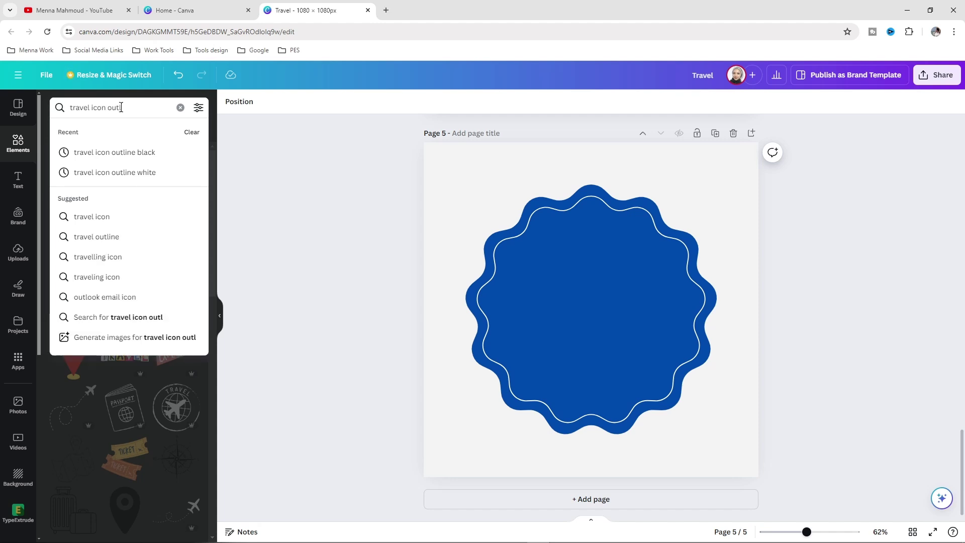
text(ine white)
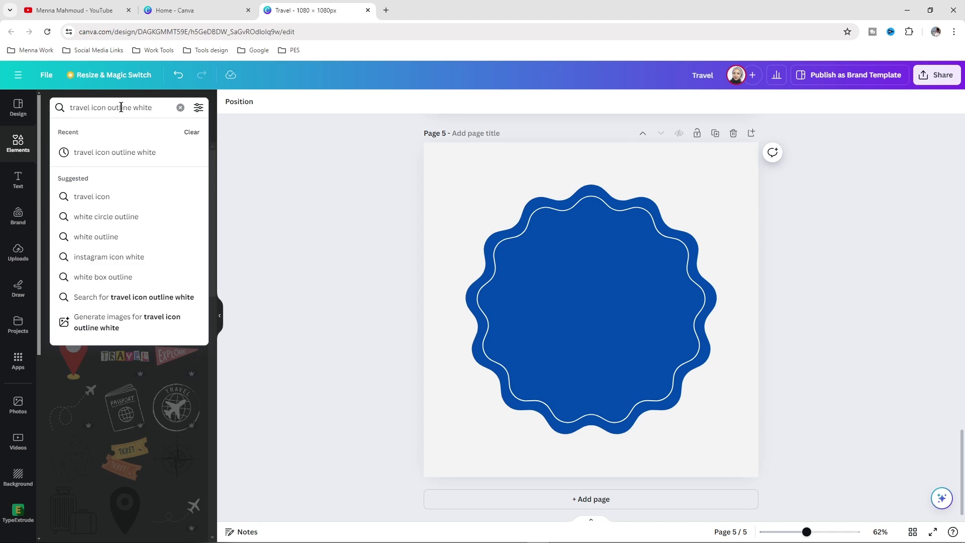
key(Return)
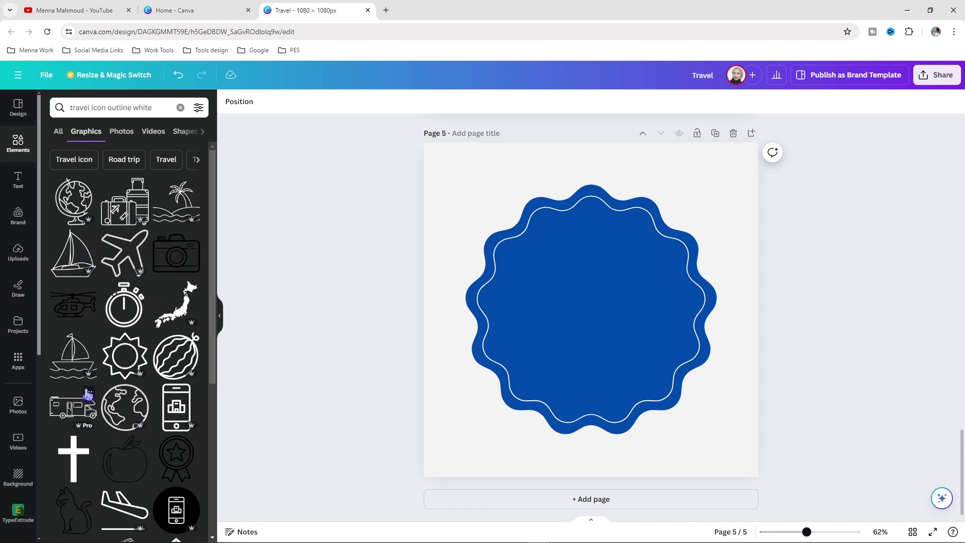
click(181, 212)
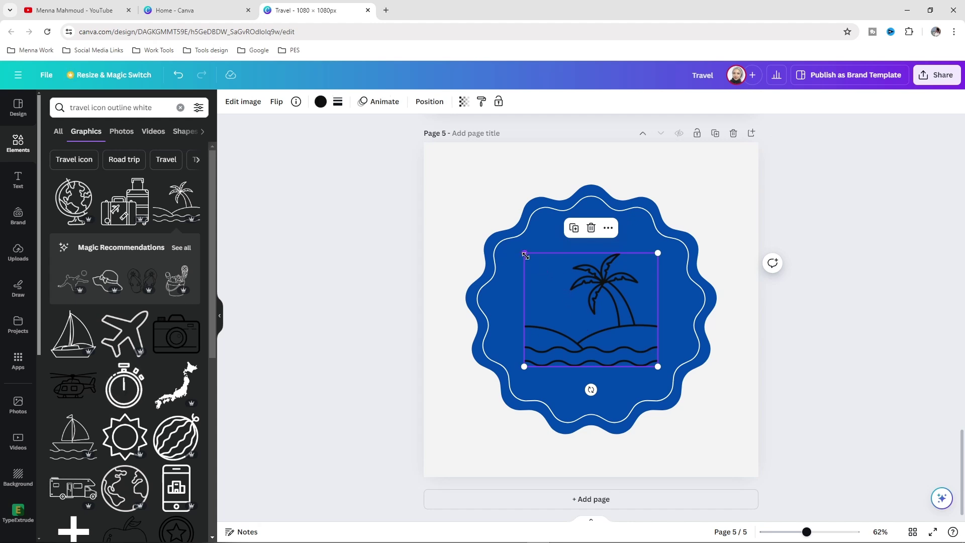
Enlarge the palm tree island to just under half the page width, centre it on the blue badge and recolour its black lines.
drag(525, 255, 503, 236)
mouse_move(625, 345)
mouse_down()
mouse_move(641, 349)
mouse_move(633, 346)
mouse_up()
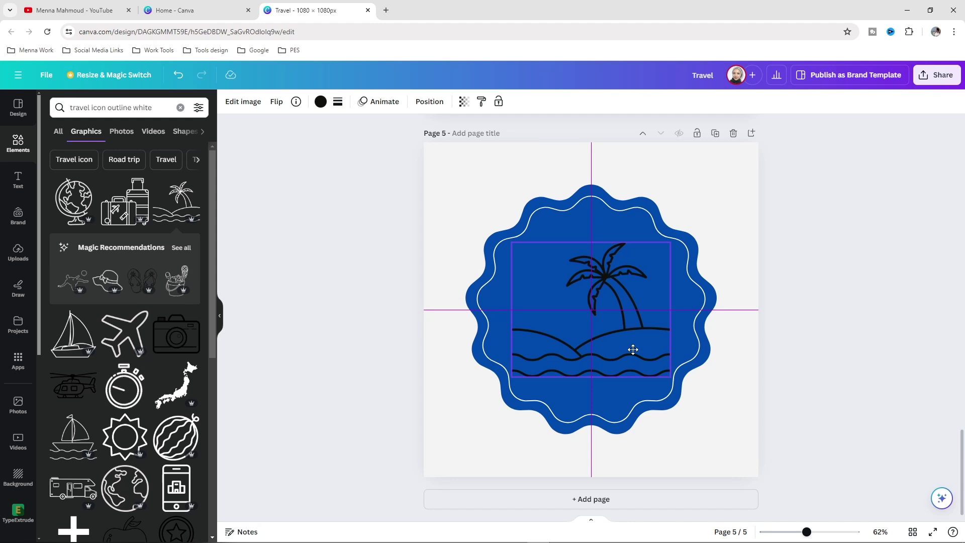
click(321, 102)
click(137, 191)
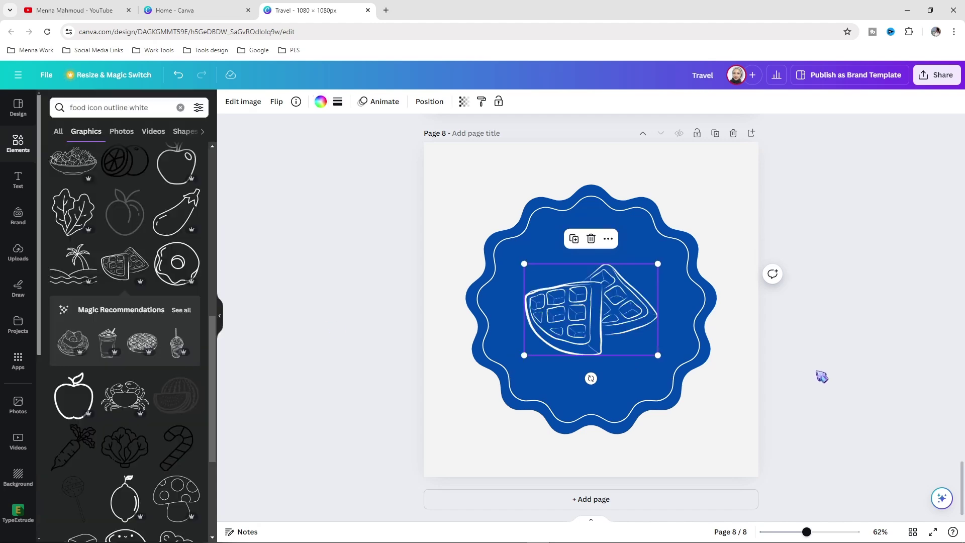
scroll(208, 501, down, 5)
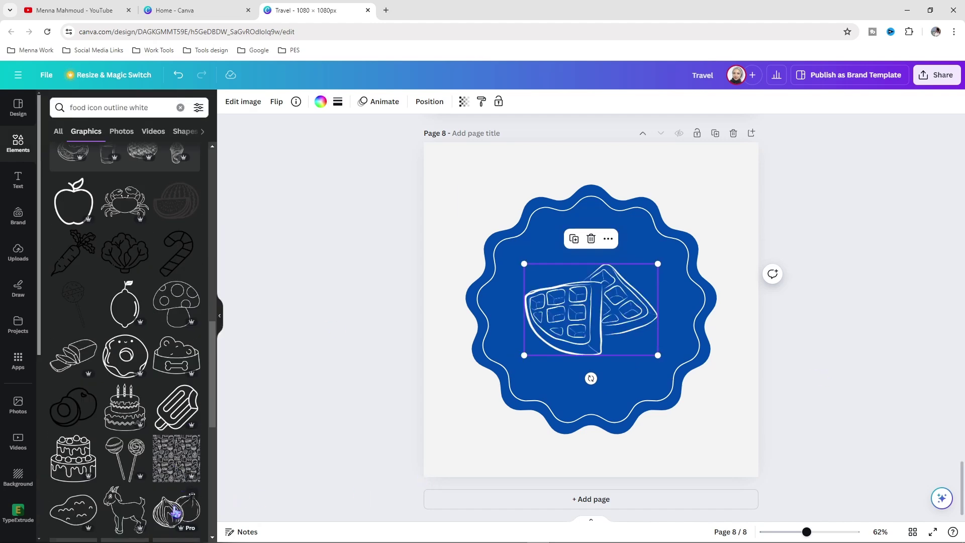
click(315, 396)
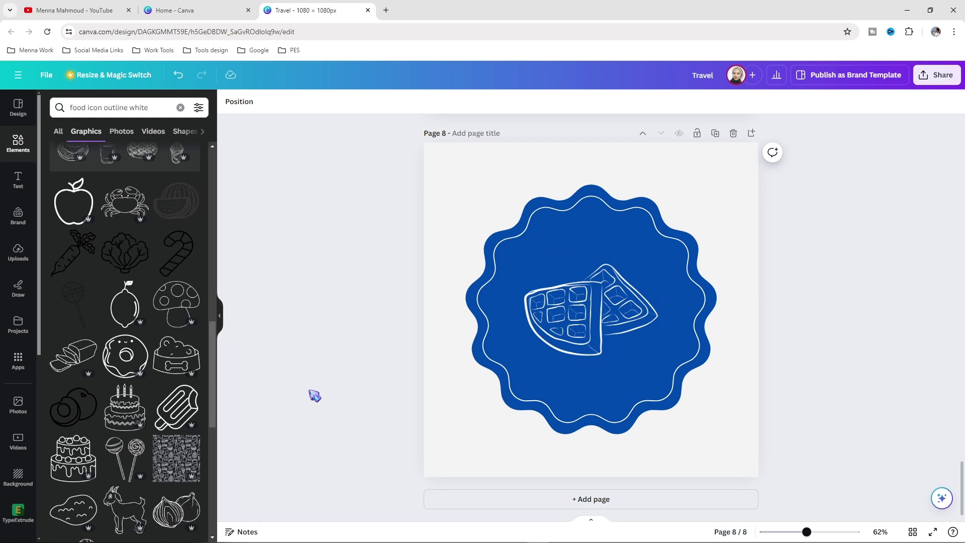
scroll(131, 345, up, 10)
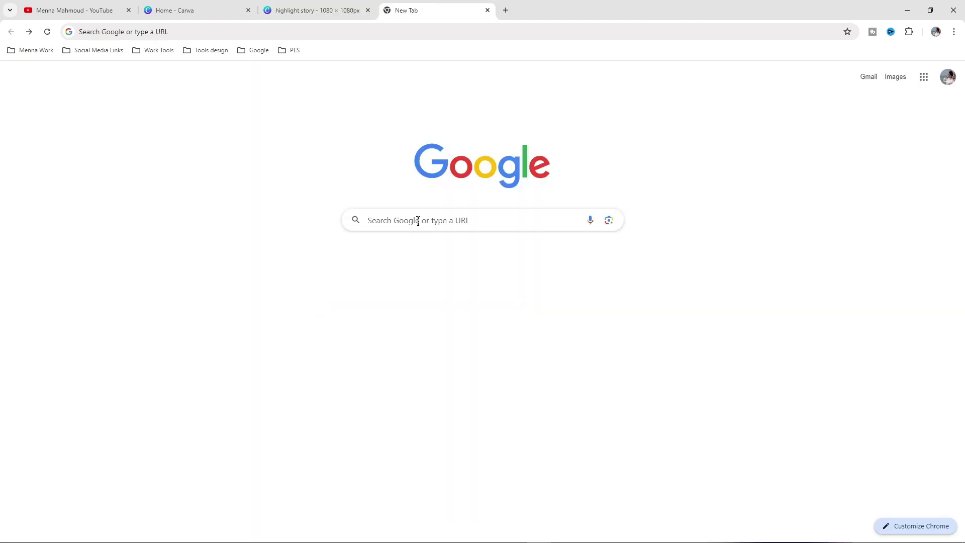
Search Google for "flaticon" and open the Flaticon website.
click(416, 220)
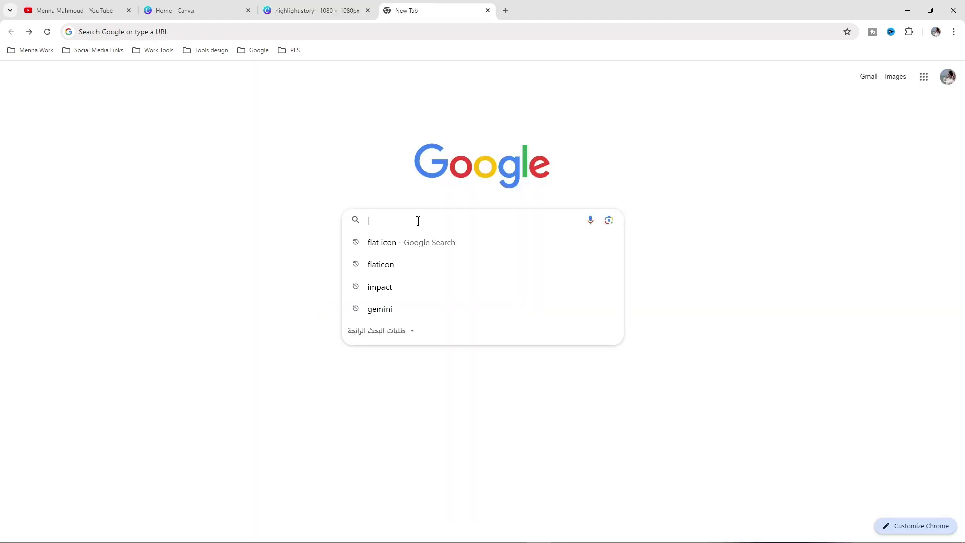
text(flat)
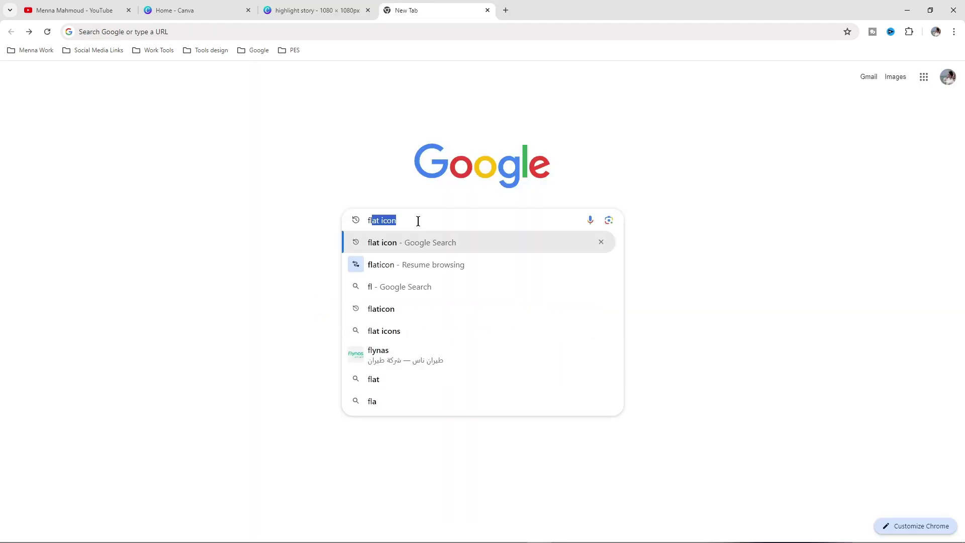
text(icon)
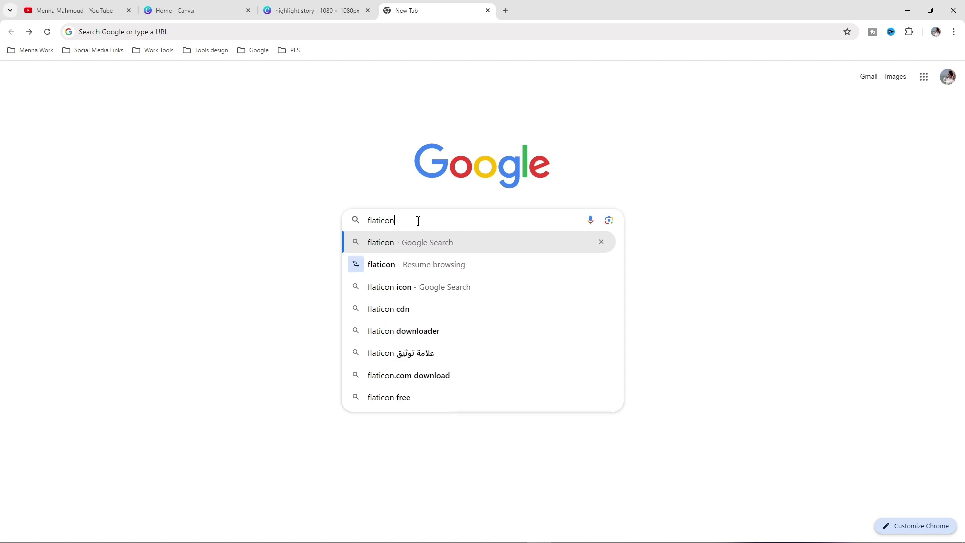
key(Return)
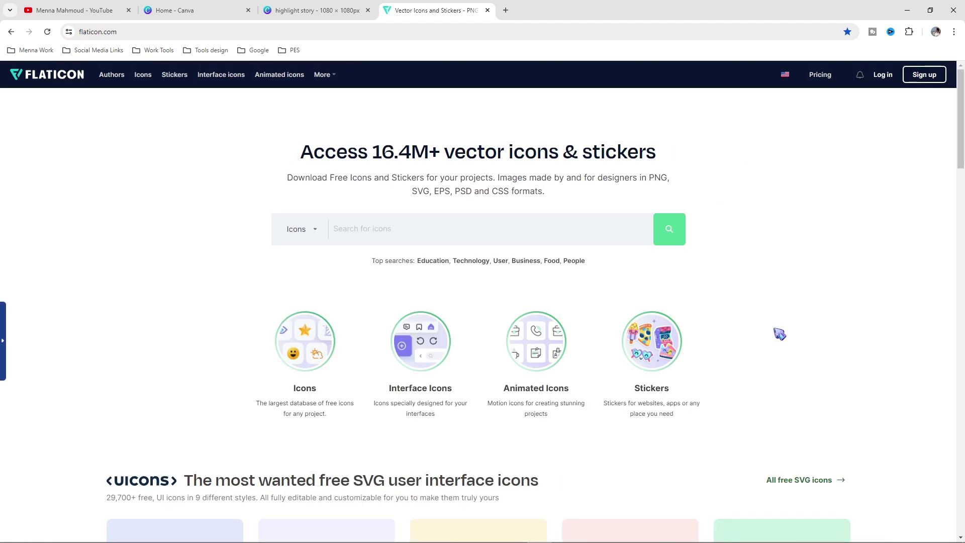
Look through the interface icon styles, top icon packs and top stickers on the Flaticon home page.
scroll(780, 334, down, 6)
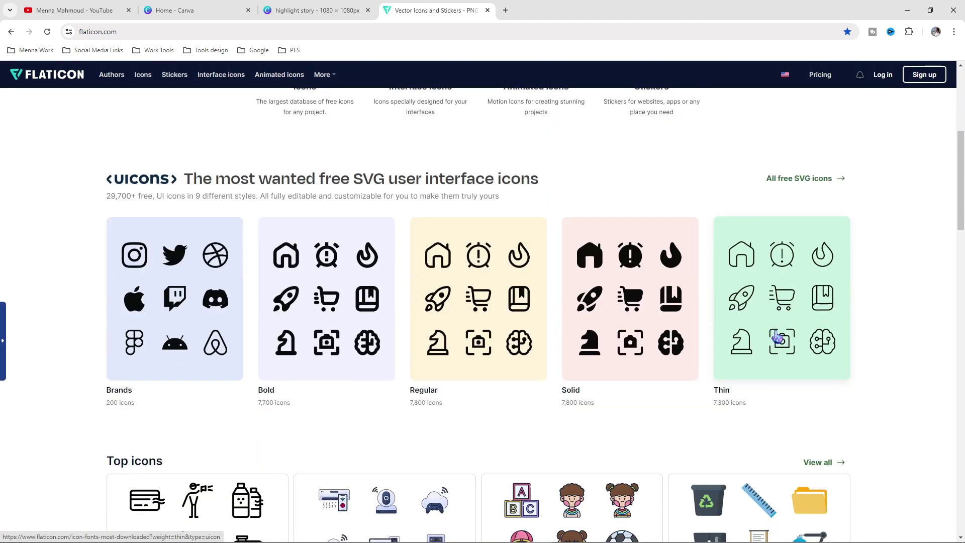
scroll(778, 336, down, 1)
scroll(769, 371, down, 1)
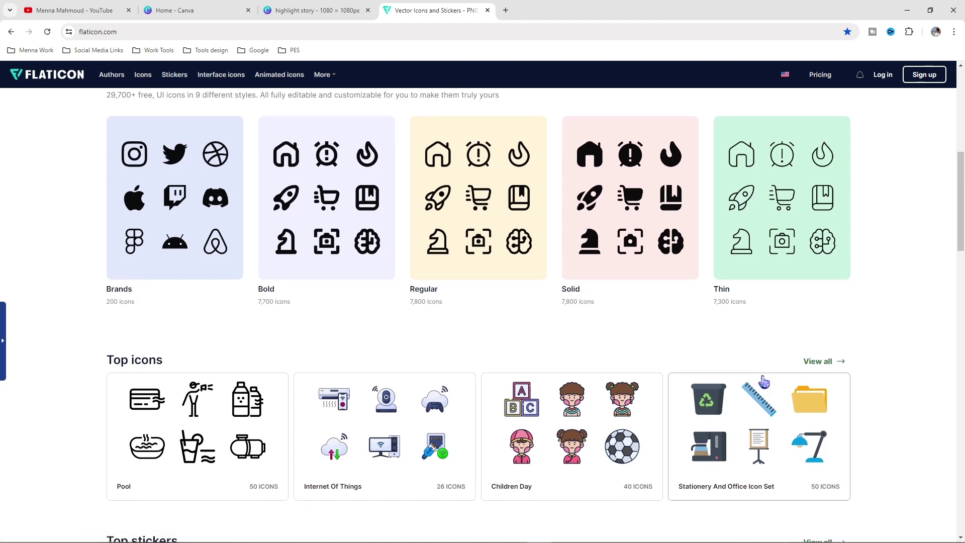
scroll(764, 382, down, 3)
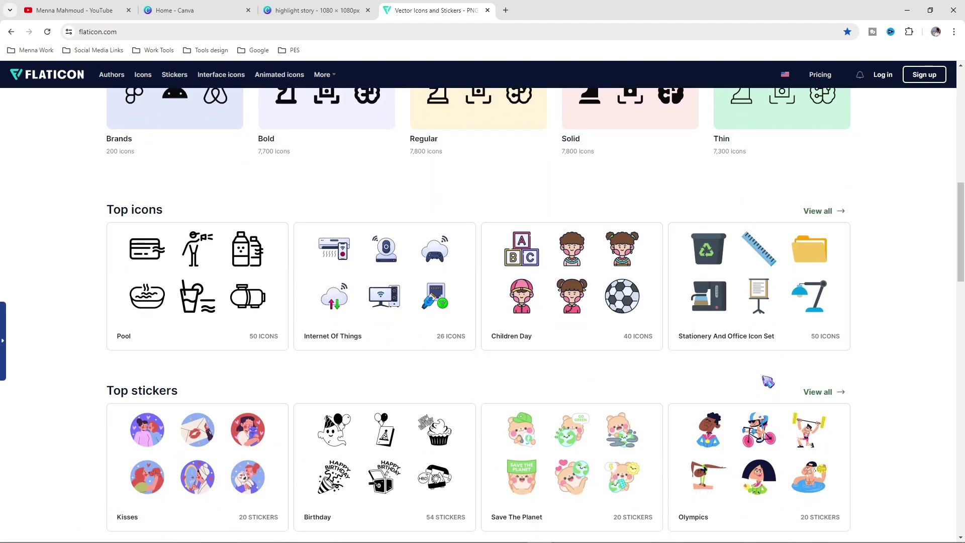
scroll(768, 382, down, 3)
scroll(764, 385, down, 1)
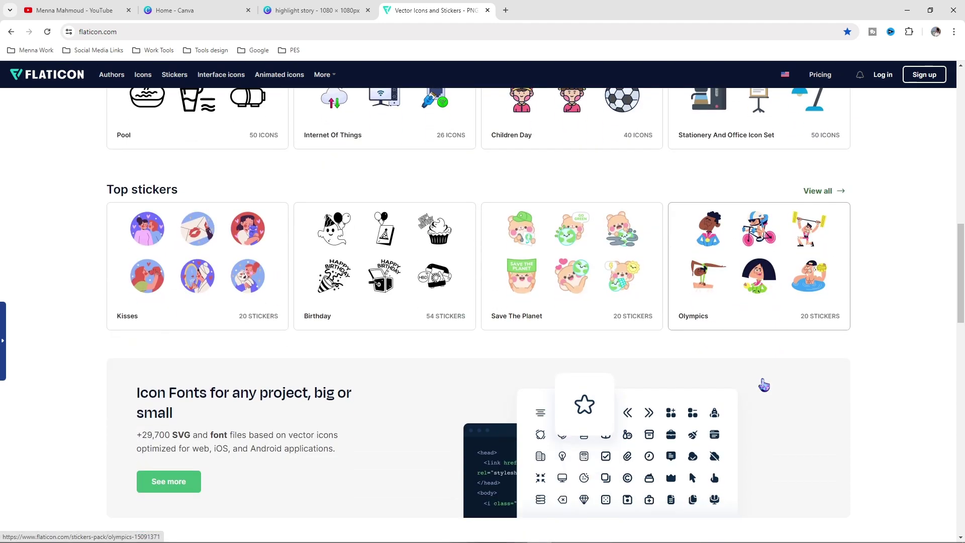
scroll(765, 384, down, 1)
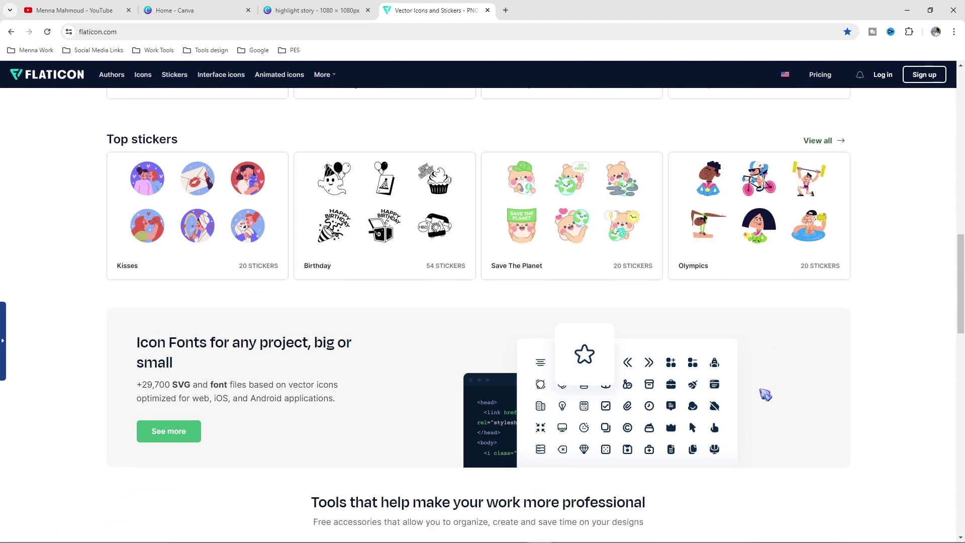
scroll(440, 235, up, 15)
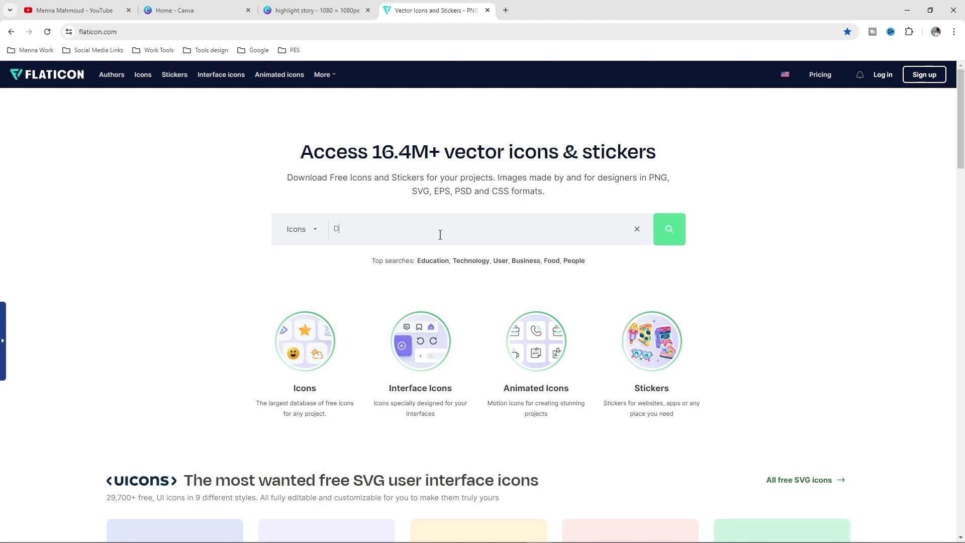
Search the Flaticon icons for "Design".
text(si)
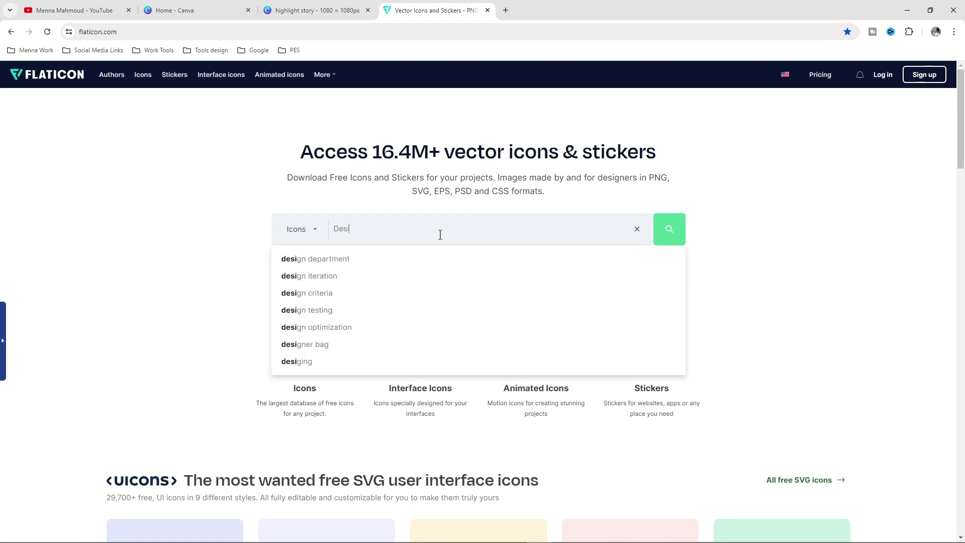
text(gn)
key(Return)
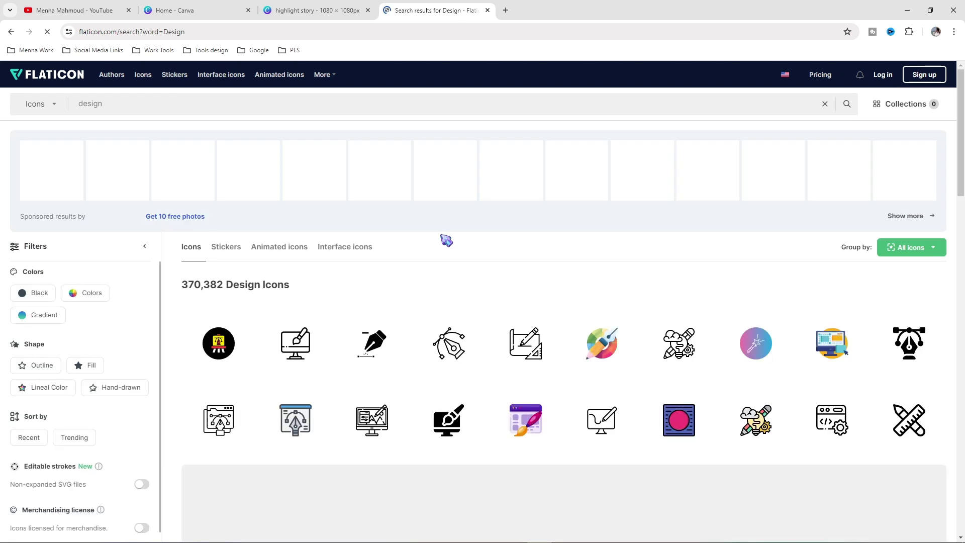
Open the purple Web Design icon with the paintbrush and download it free as a 512px PNG.
scroll(478, 268, down, 1)
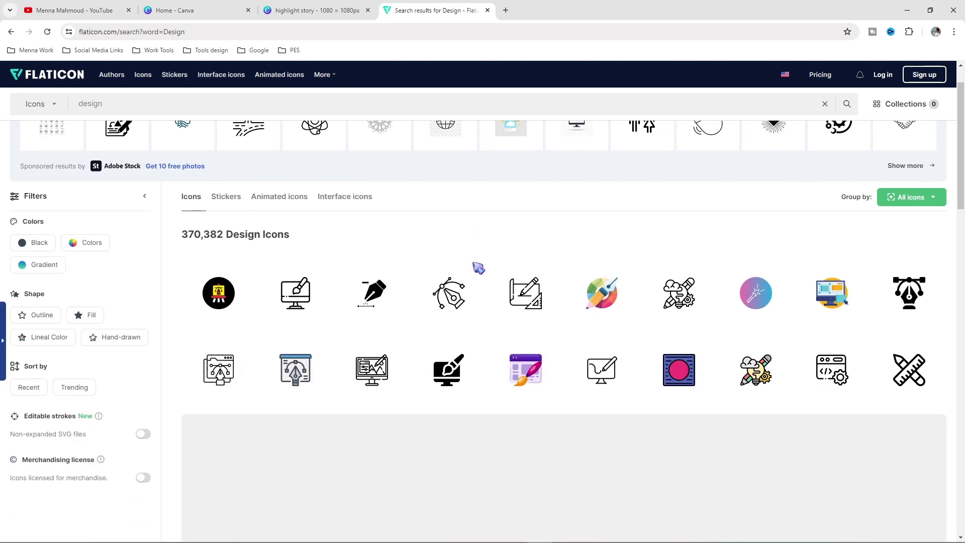
mouse_move(323, 316)
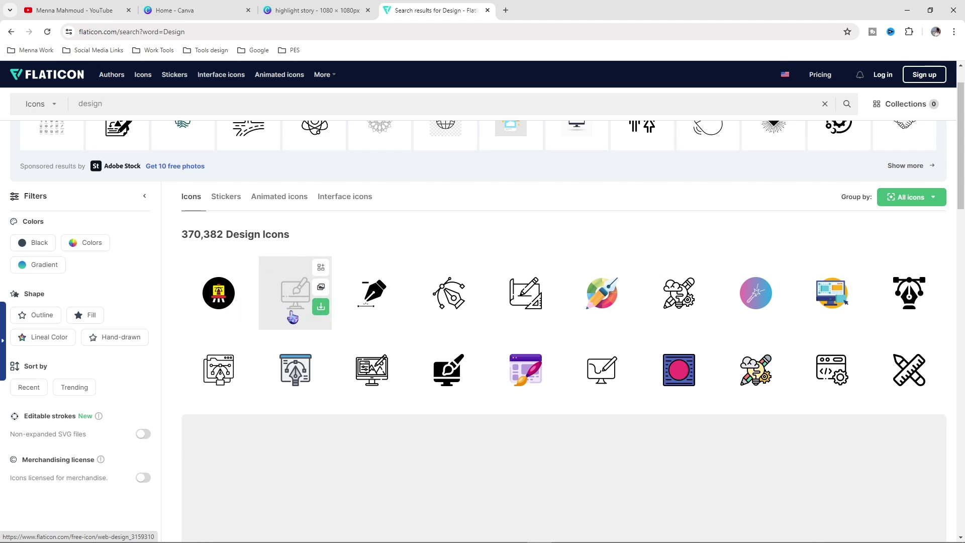
mouse_move(633, 285)
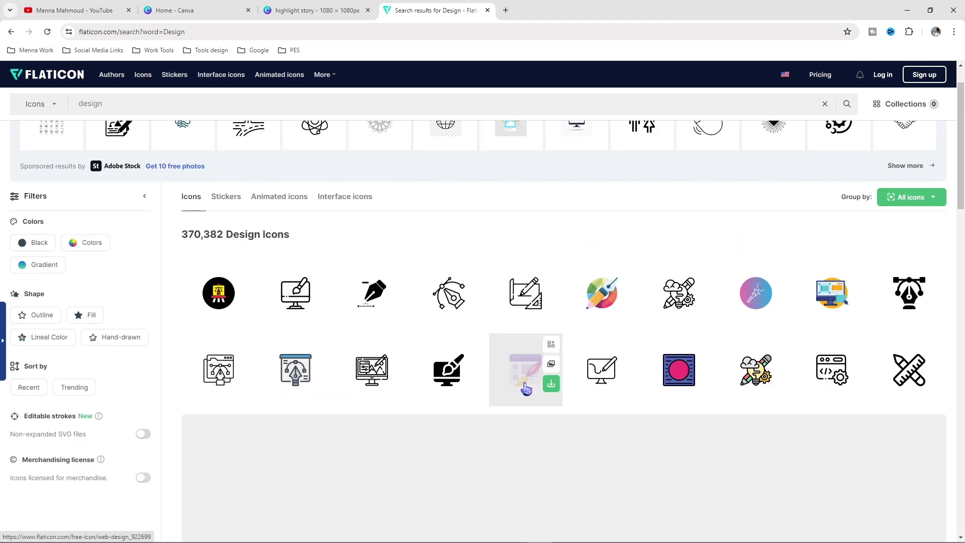
click(527, 390)
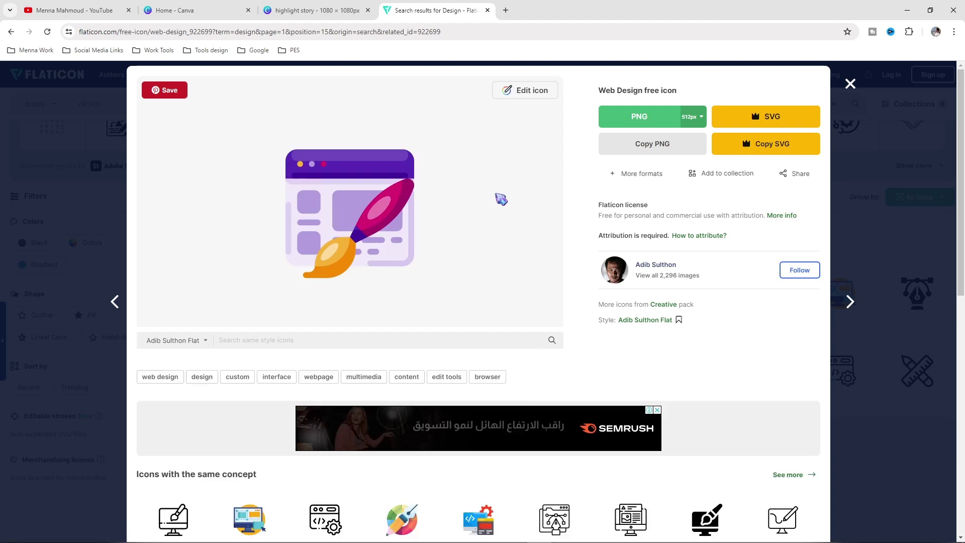
click(658, 123)
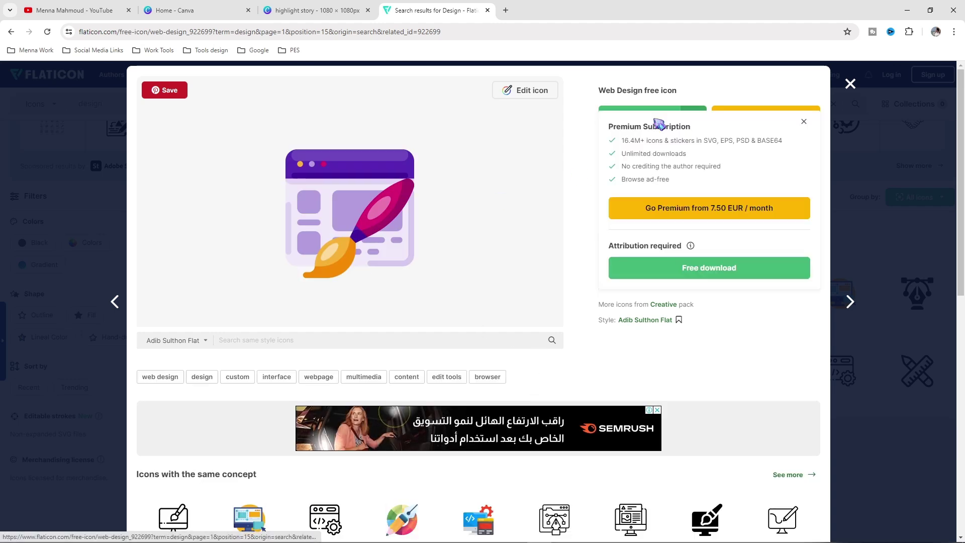
click(714, 274)
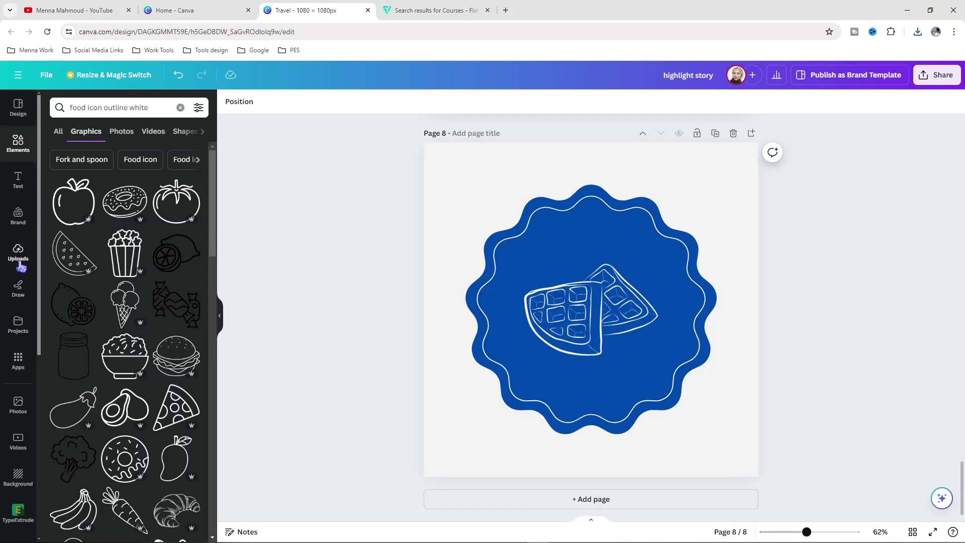
Upload the online-course, online-education and web-design PNG icons from the icon folder to the Canva design.
click(22, 260)
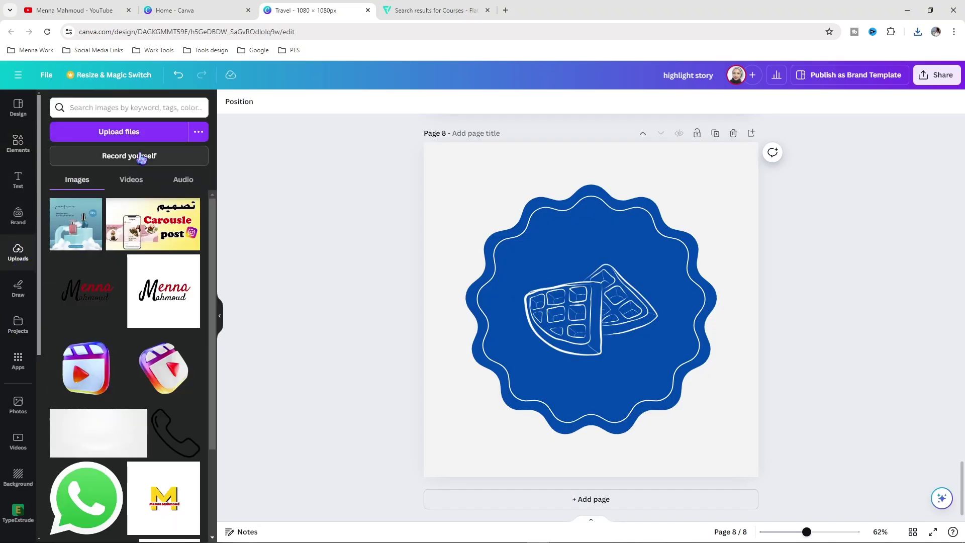
click(125, 136)
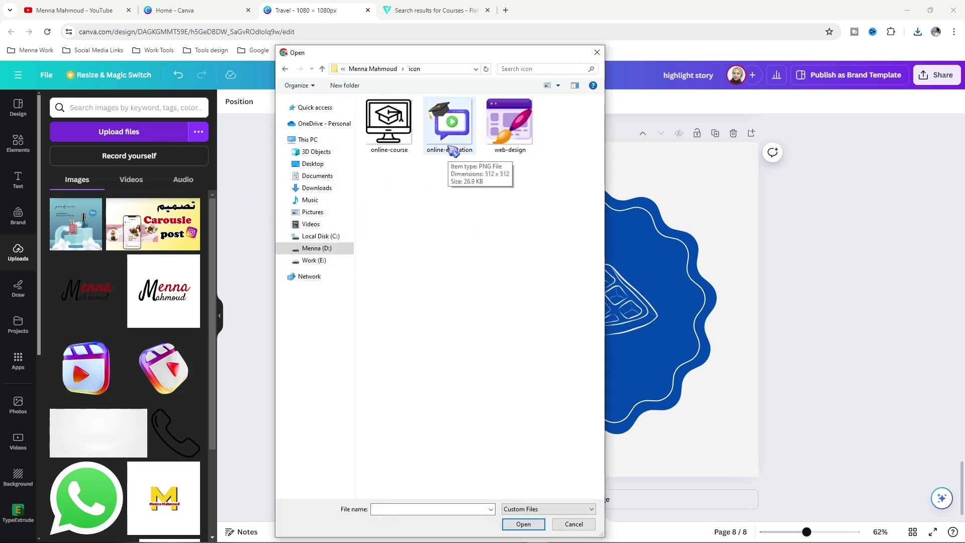
drag(393, 194, 170, 344)
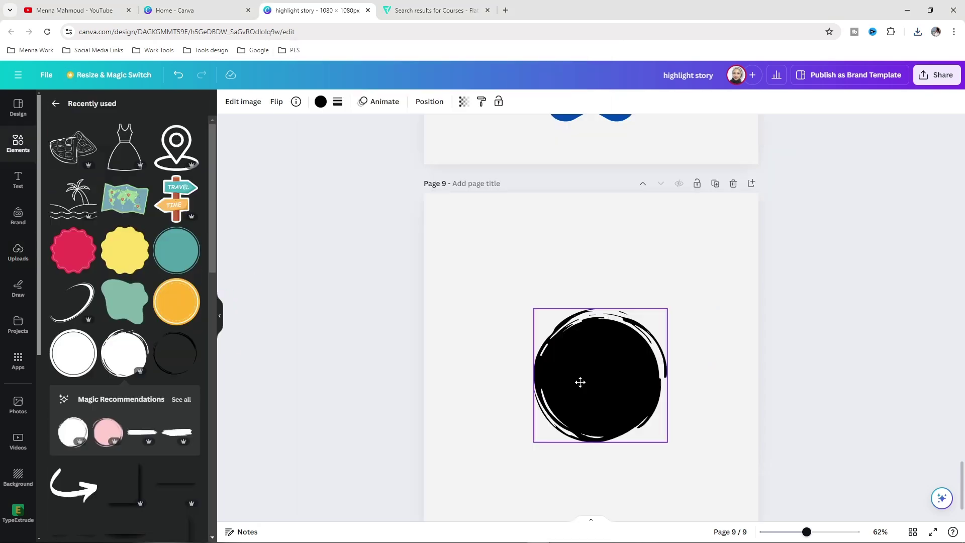
Centre the brushed circle on page 9 and enlarge it to about 70% of the page width.
drag(580, 381, 573, 384)
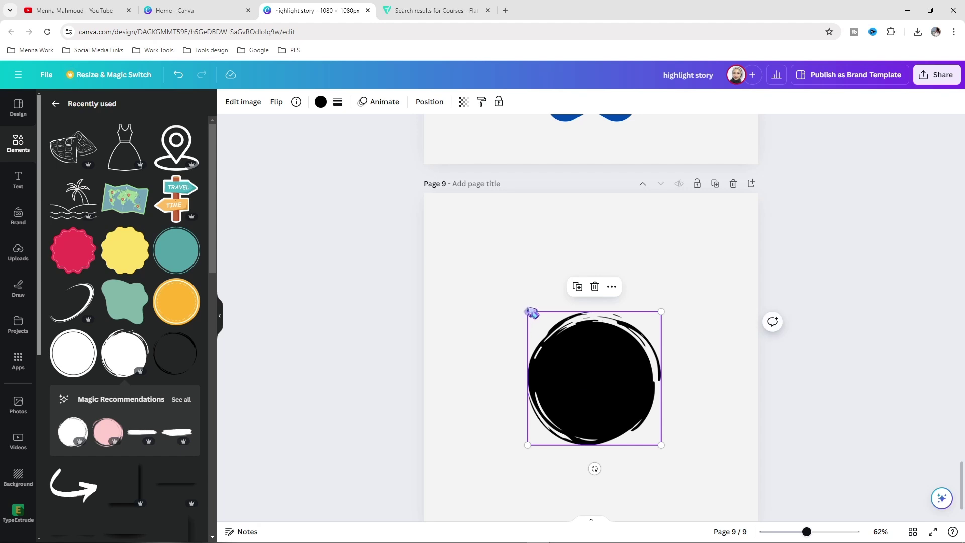
drag(526, 309, 466, 250)
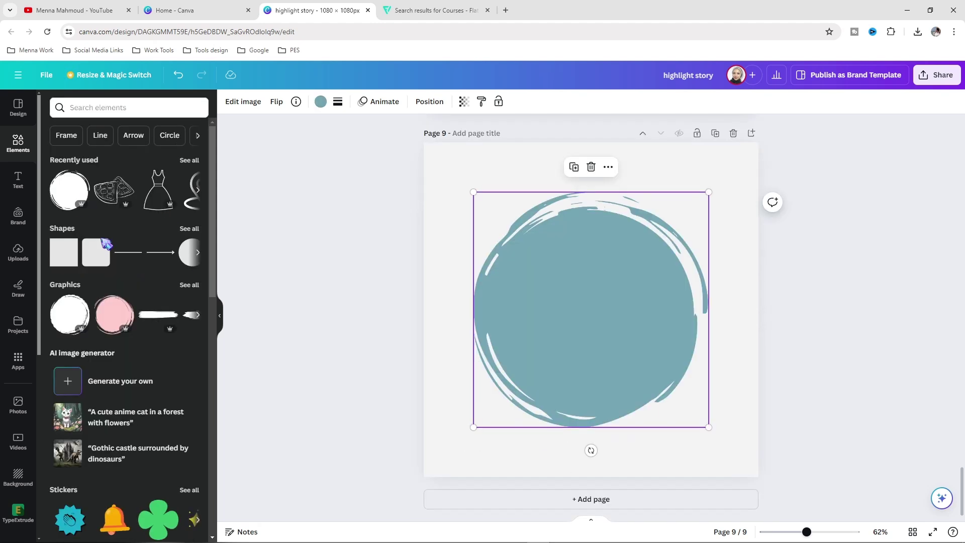
Add the uploaded monitor icon to page 9, shrink it to about a third of the page width and centre it on the circle.
click(19, 254)
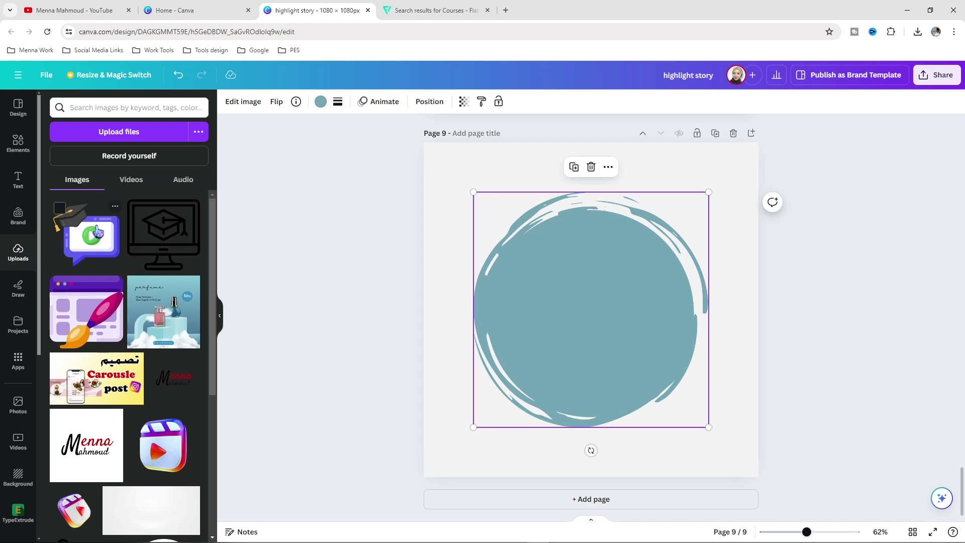
click(148, 246)
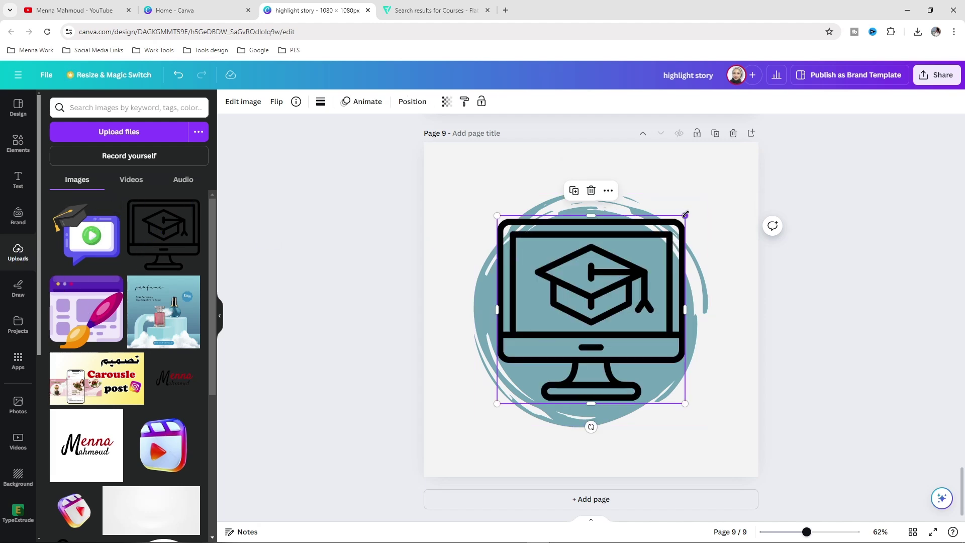
drag(681, 220, 608, 292)
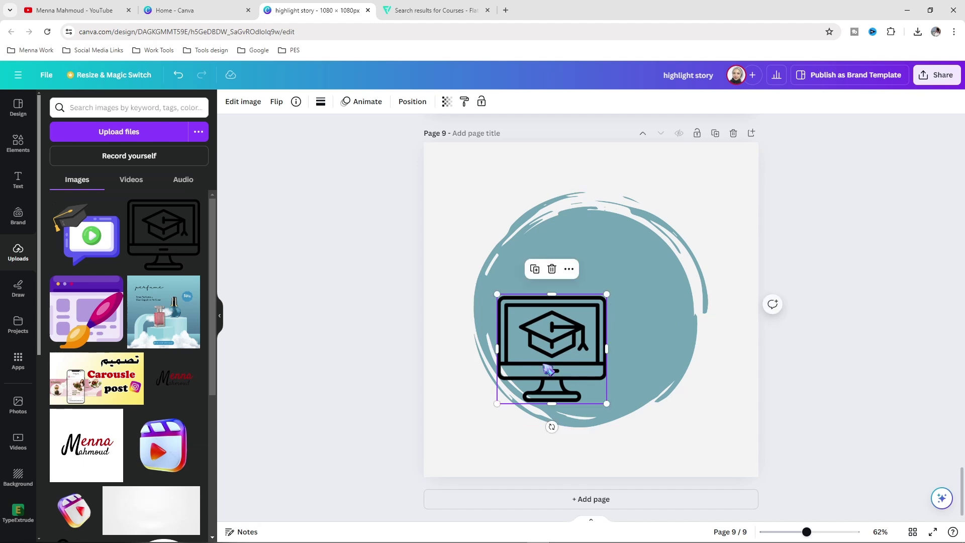
drag(543, 365, 583, 324)
click(724, 156)
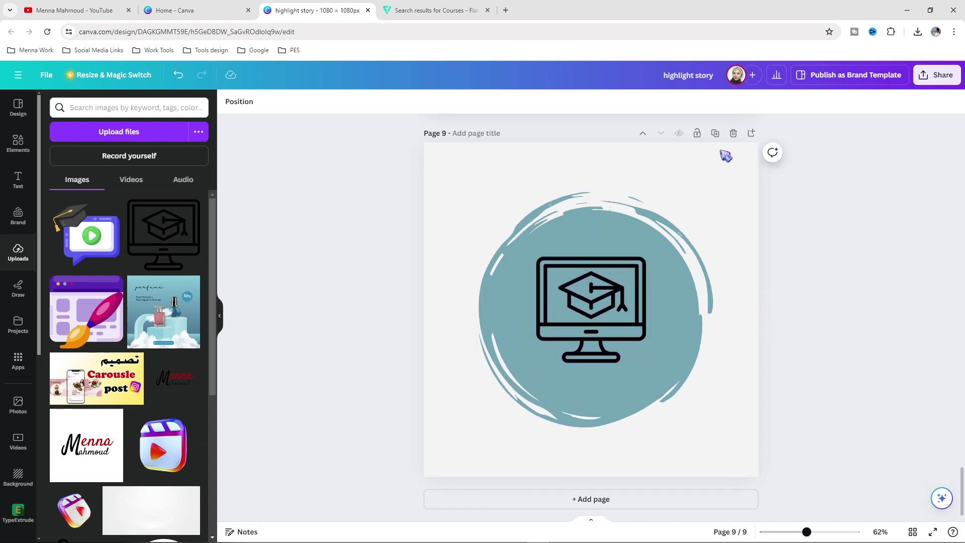
Duplicate page 9 and replace the monitor icon on the copy with the uploaded graduation cap and video icon.
click(715, 134)
click(610, 311)
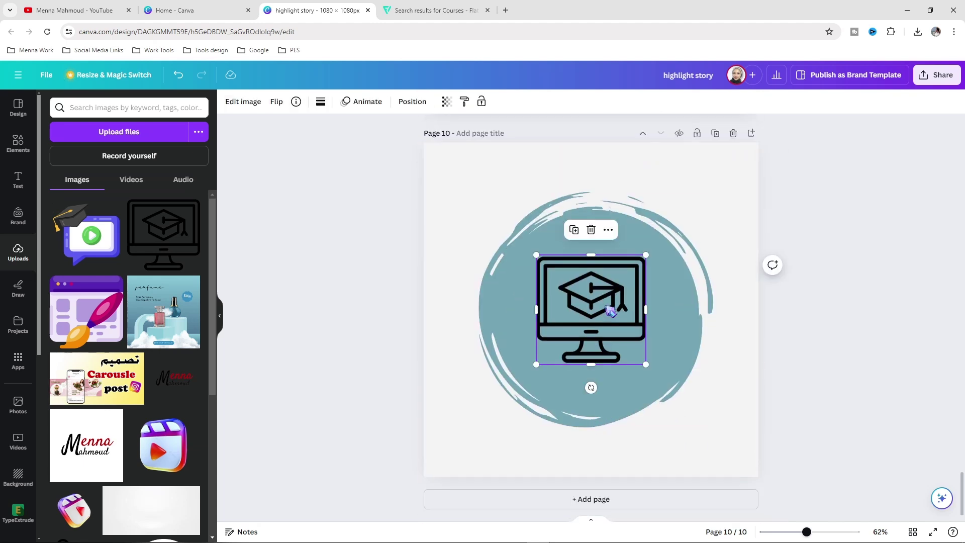
click(591, 230)
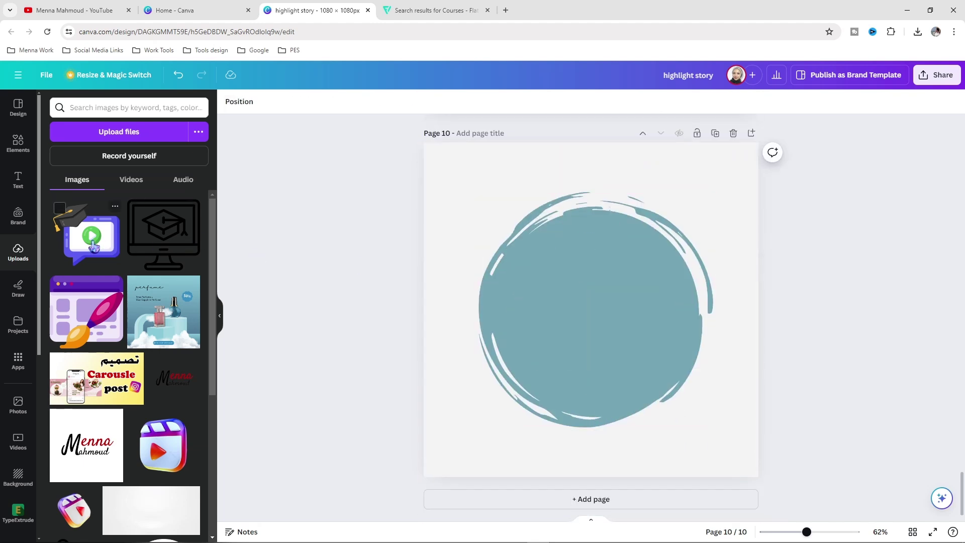
click(97, 246)
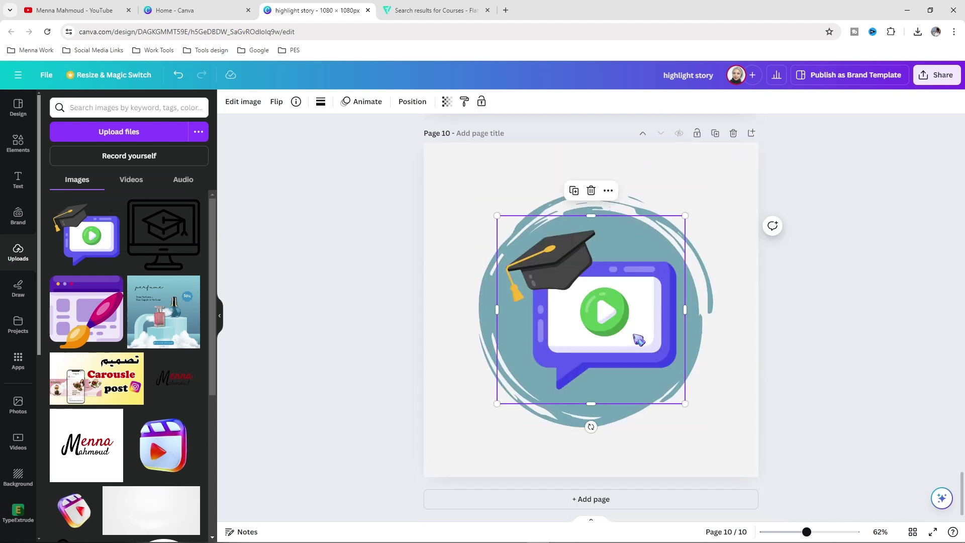
Add two blank pages after page 10 and insert the round many-pointed badge shape on page 12.
click(380, 359)
double_click(622, 499)
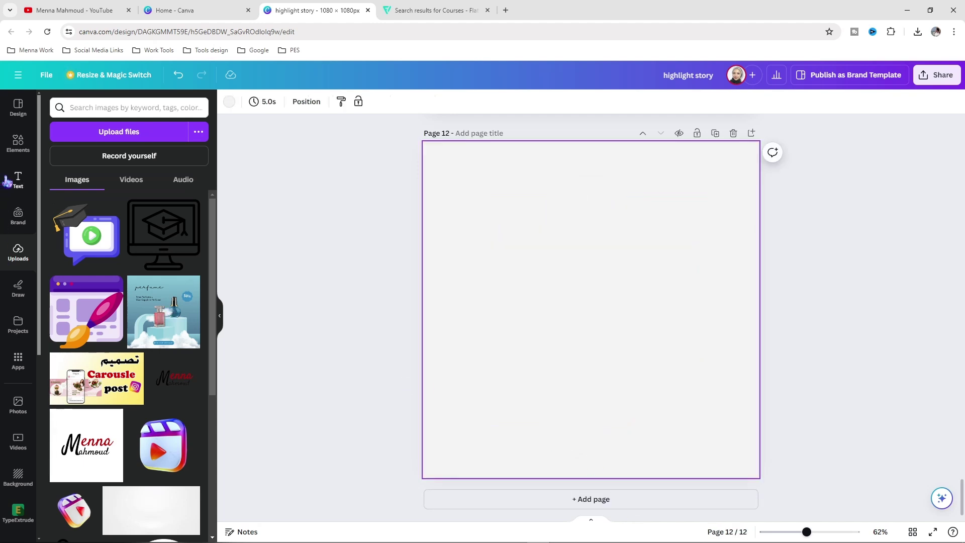
click(18, 144)
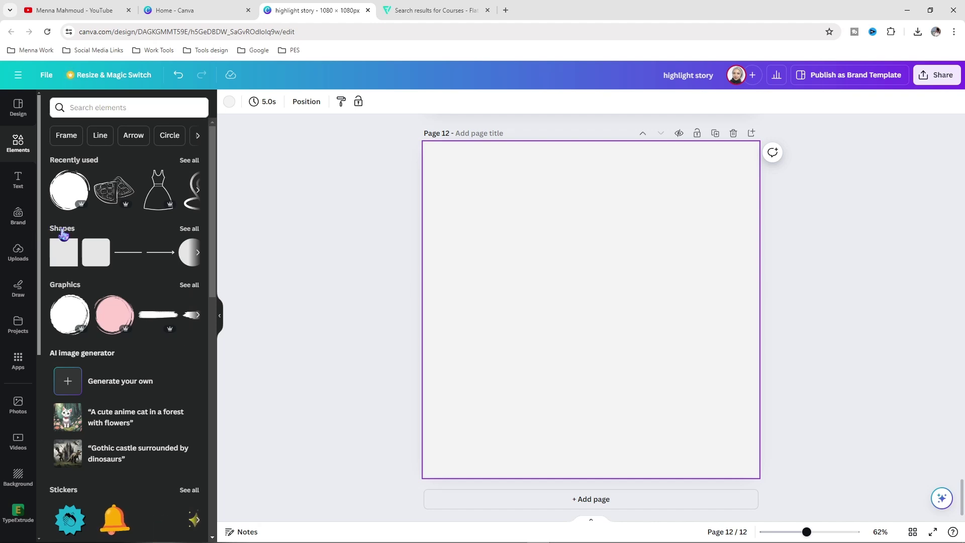
click(191, 229)
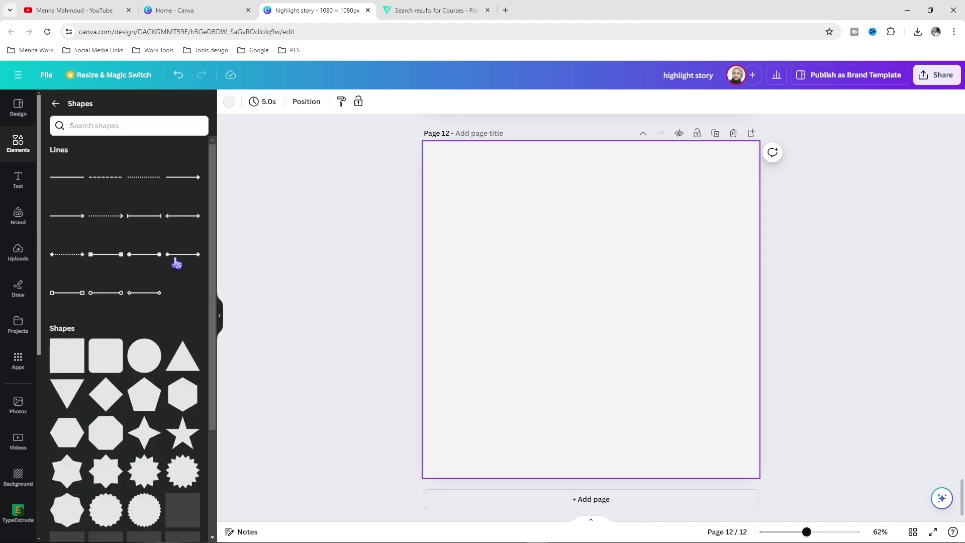
scroll(144, 372, down, 2)
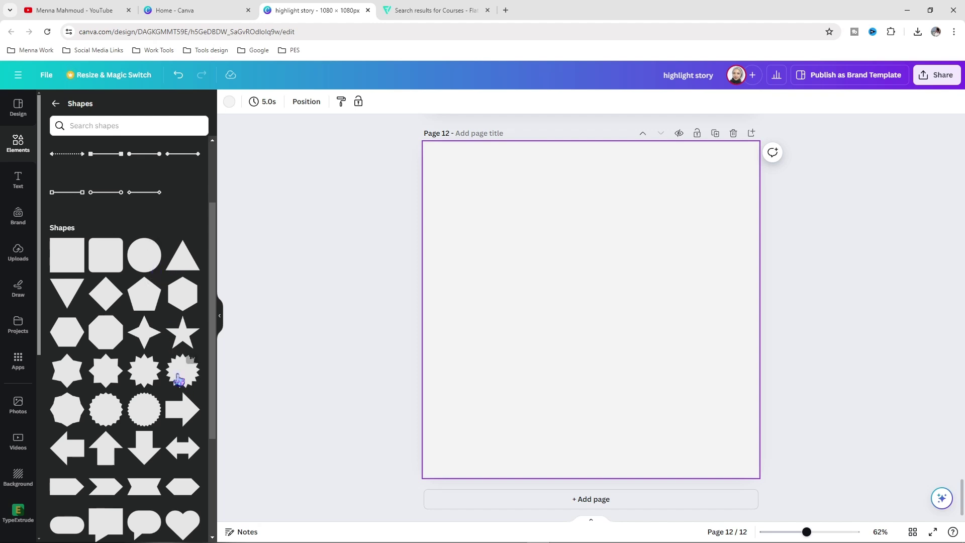
click(107, 418)
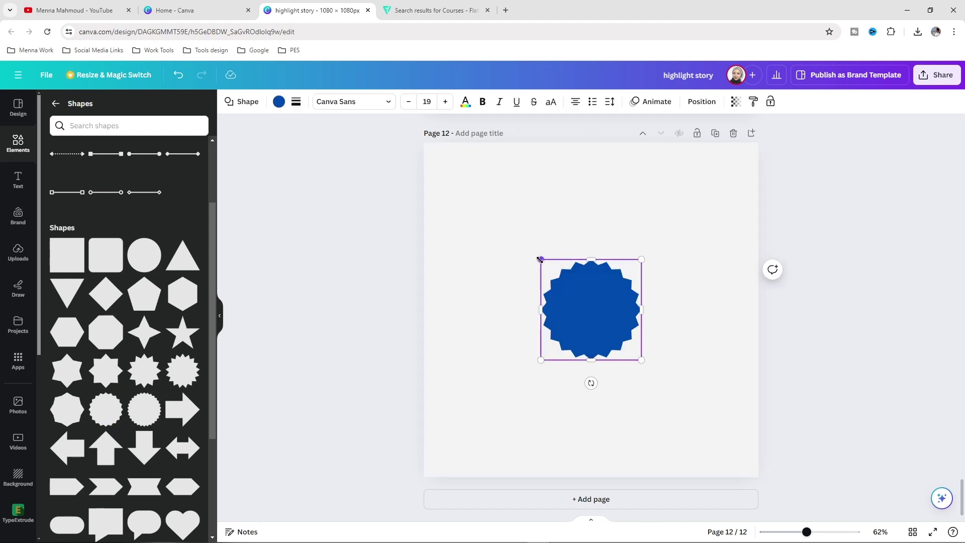
Enlarge the badge shape to about two thirds of the page width and centre it on page 12.
drag(541, 259, 468, 200)
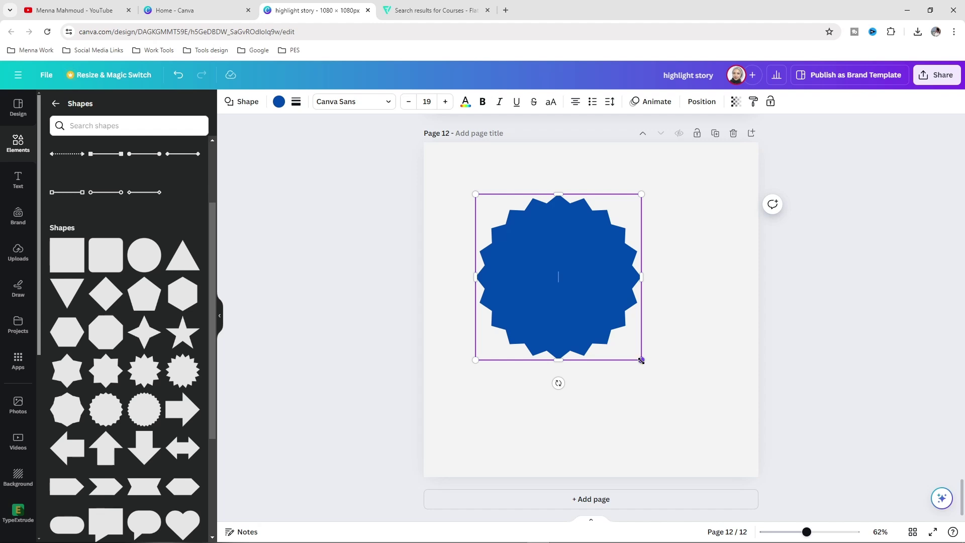
drag(642, 360, 704, 421)
mouse_move(584, 317)
mouse_down()
mouse_move(598, 319)
mouse_move(586, 322)
mouse_up()
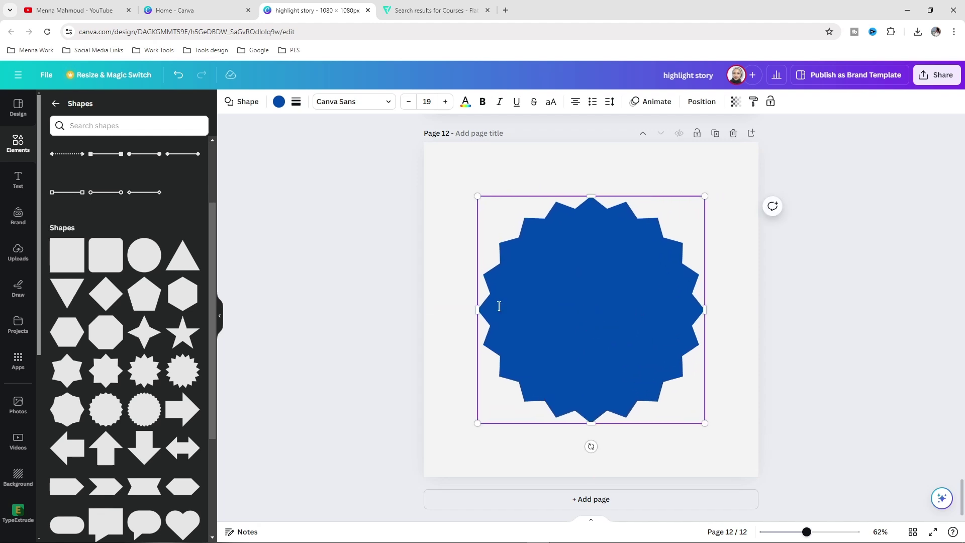
Try several preset gradients on the badge shape, including purple to orange, and fill it with solid teal #4db1ba.
click(279, 102)
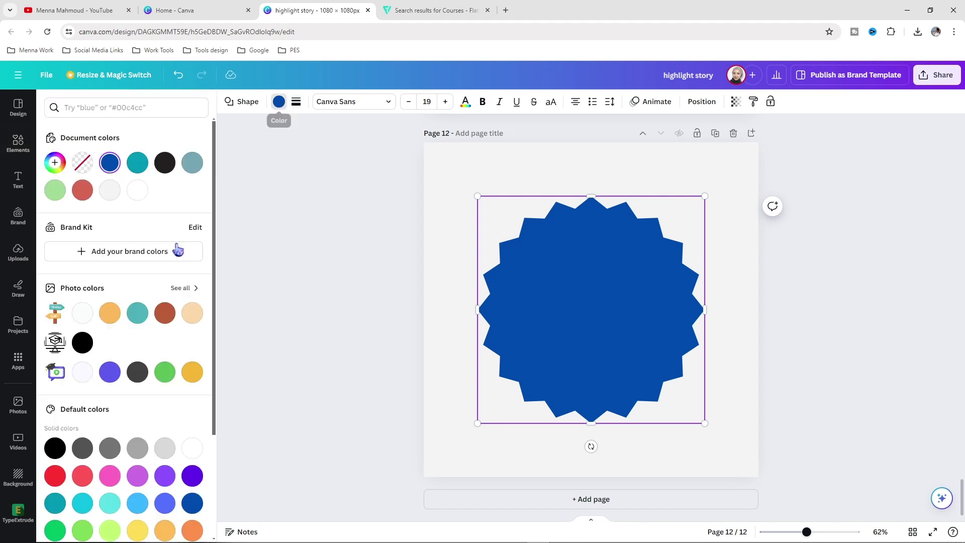
scroll(160, 324, down, 3)
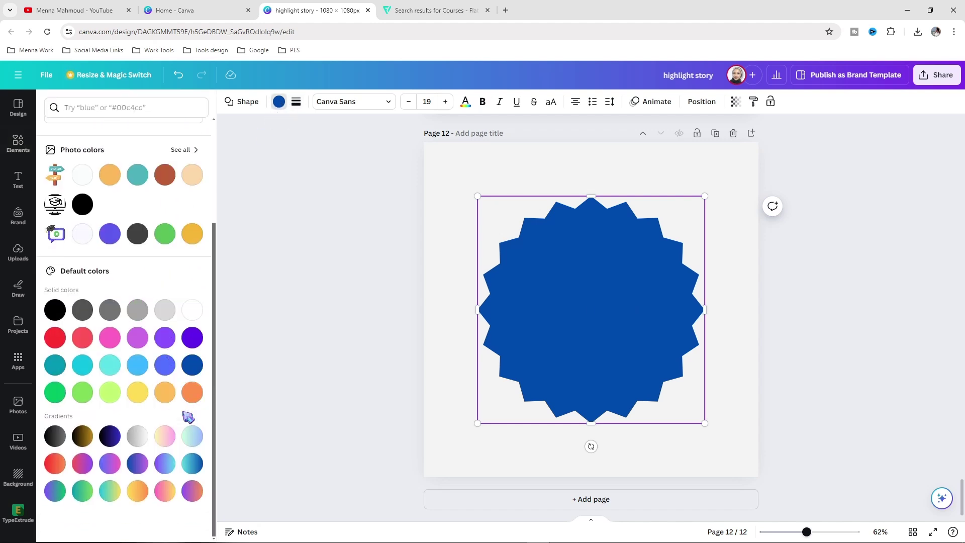
click(185, 494)
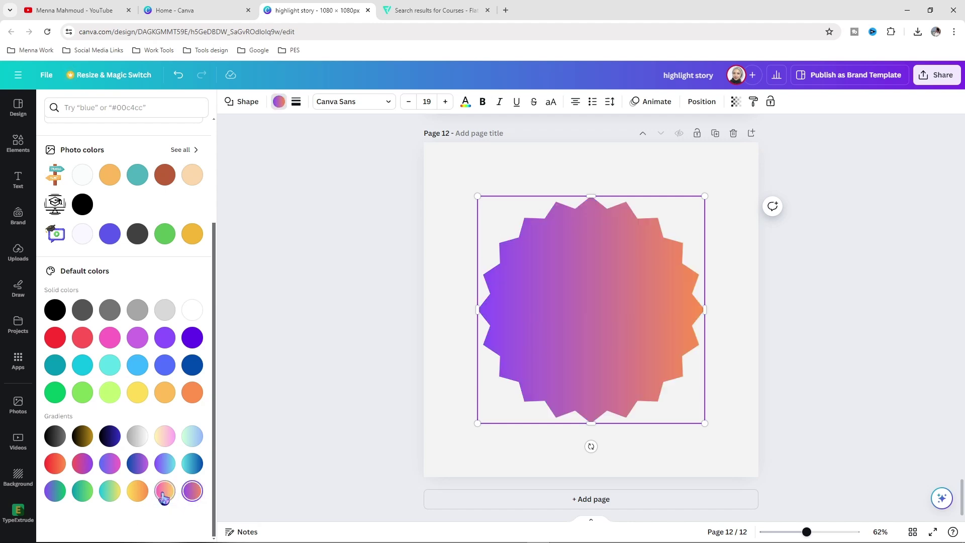
click(165, 491)
click(110, 490)
click(137, 174)
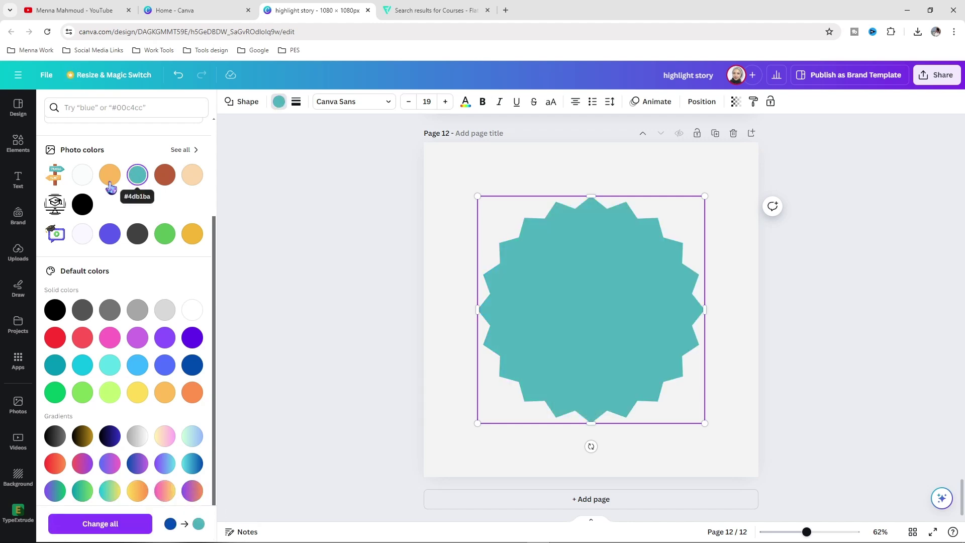
Open the custom colour picker for the badge's fill.
scroll(109, 311, up, 3)
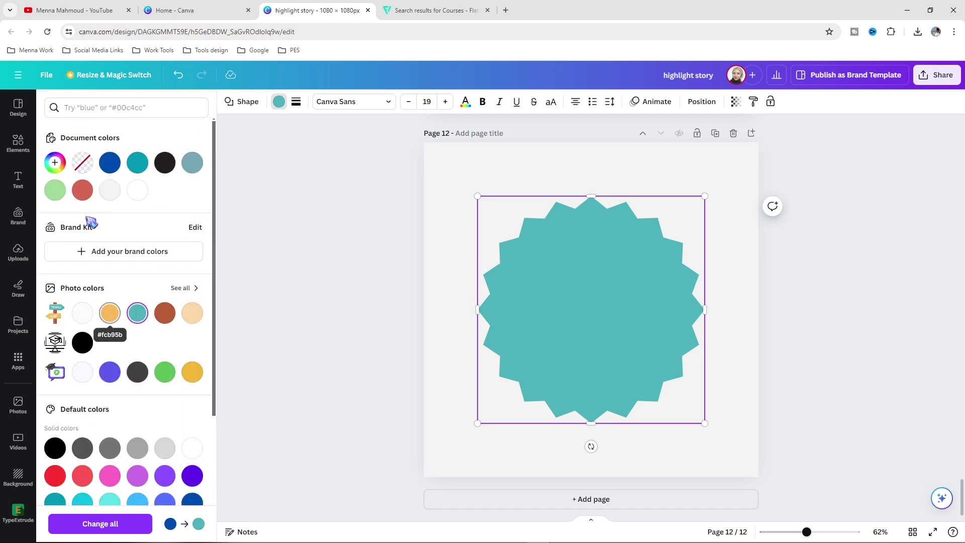
click(56, 164)
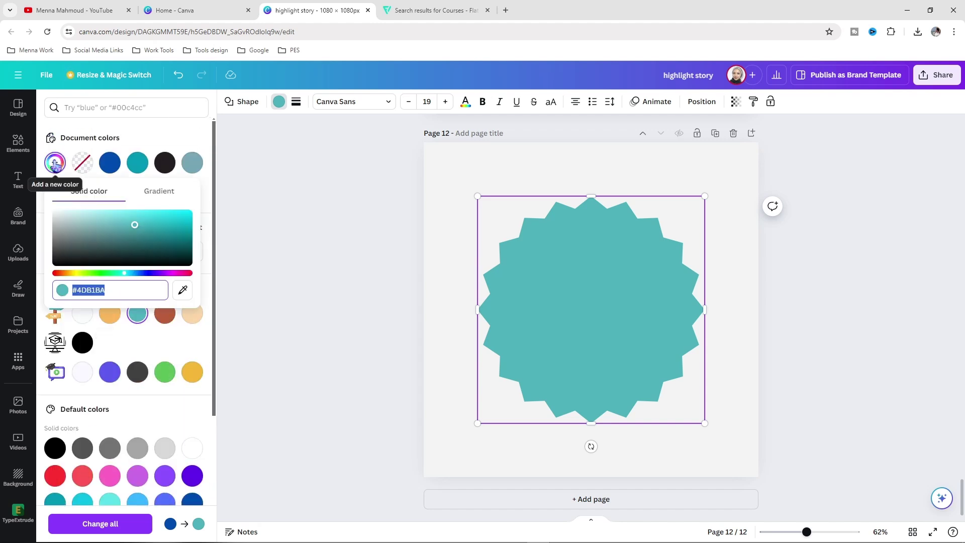